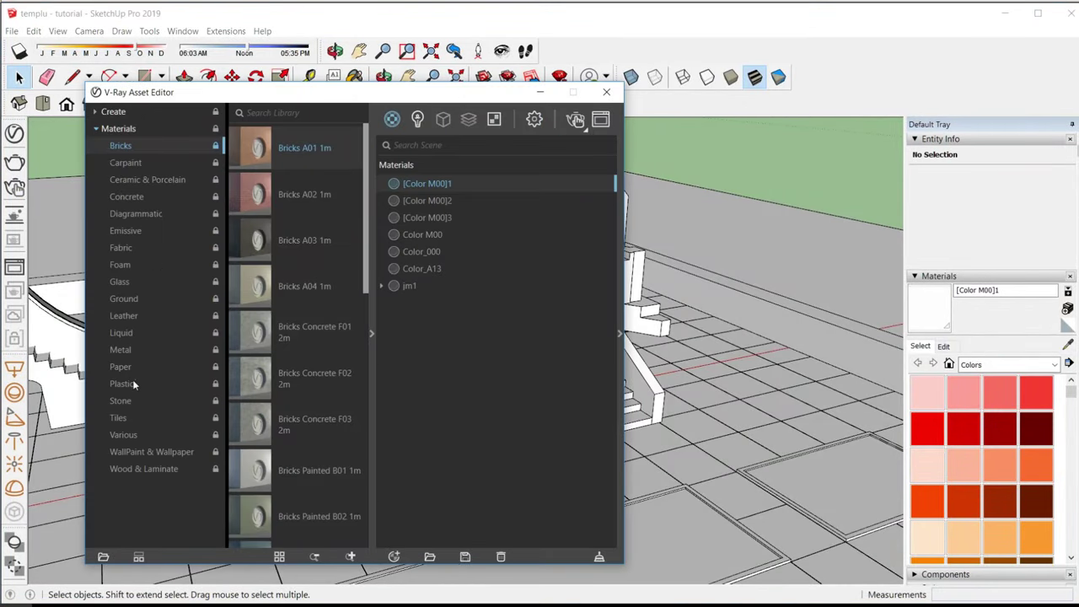
Add Stone E 150cm from the V-Ray Stone library and raise its Reflection Color
click(122, 401)
click(612, 95)
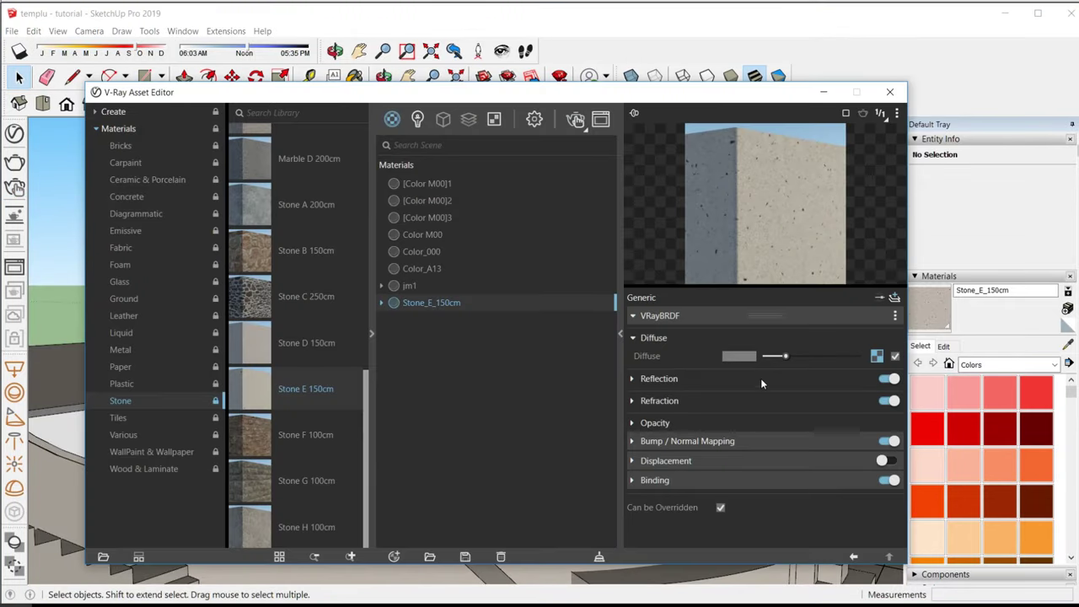
click(760, 381)
click(811, 398)
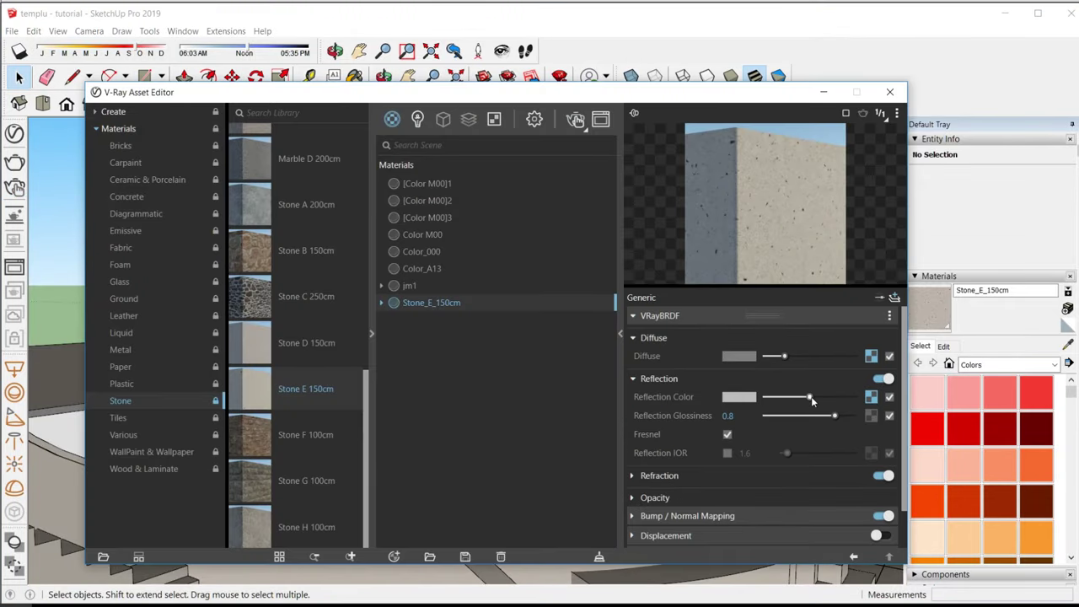
click(889, 91)
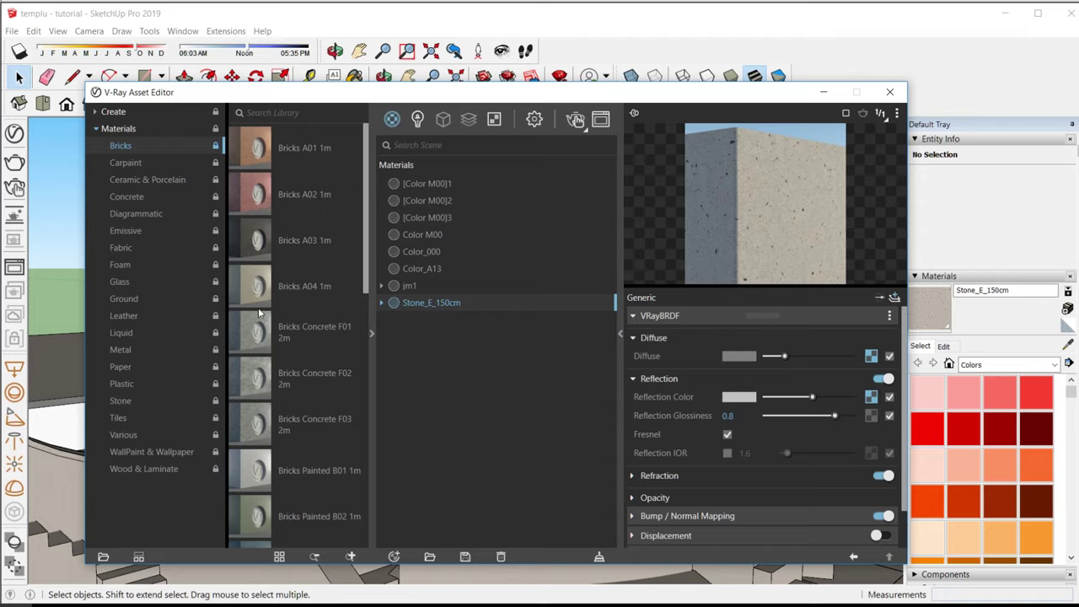
Add Bricks Simple 05 2m and paint the inner wall and curved surfaces with it
scroll(259, 313, down, 5)
scroll(259, 312, down, 5)
drag(253, 341, 472, 253)
click(890, 92)
mouse_move(418, 423)
middle_down()
mouse_move(434, 360)
mouse_move(312, 226)
mouse_move(197, 343)
middle_up()
scroll(434, 361, up, 2)
click(477, 281)
scroll(477, 281, up, 2)
click(477, 354)
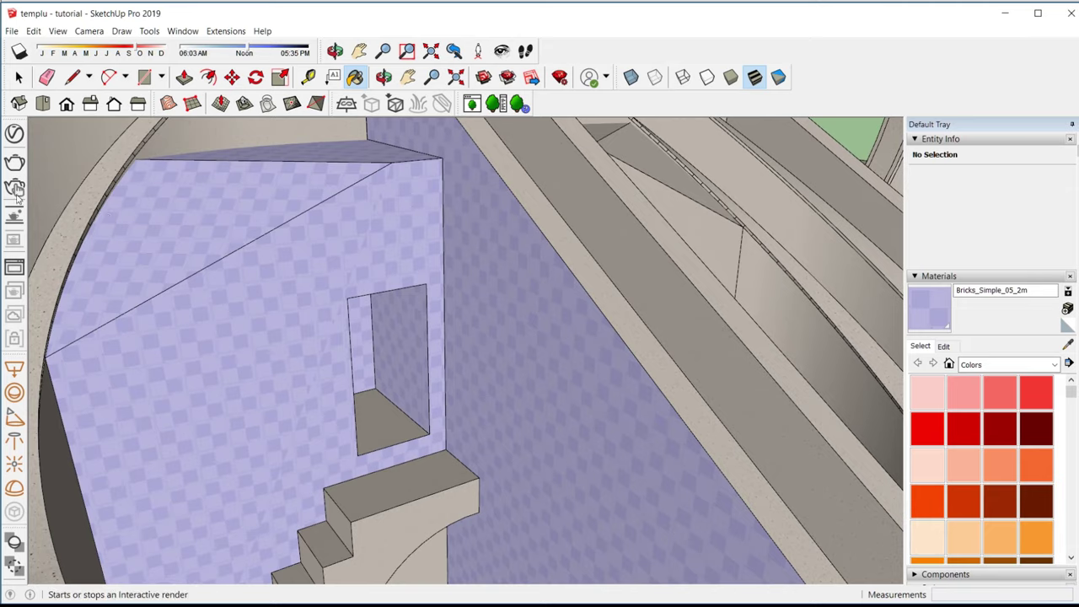
Set the brick texture width to 1.30 m and preview the render
click(943, 345)
text(1.3)
key(Return)
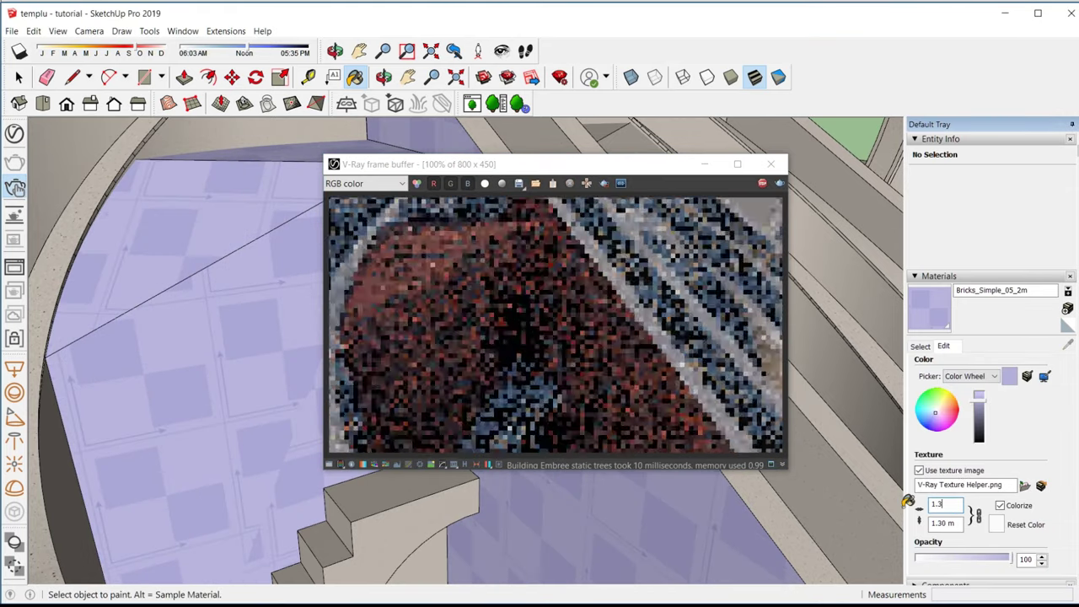
click(770, 164)
Adjust the brick material's reflection IOR and re-render the whole model
click(334, 50)
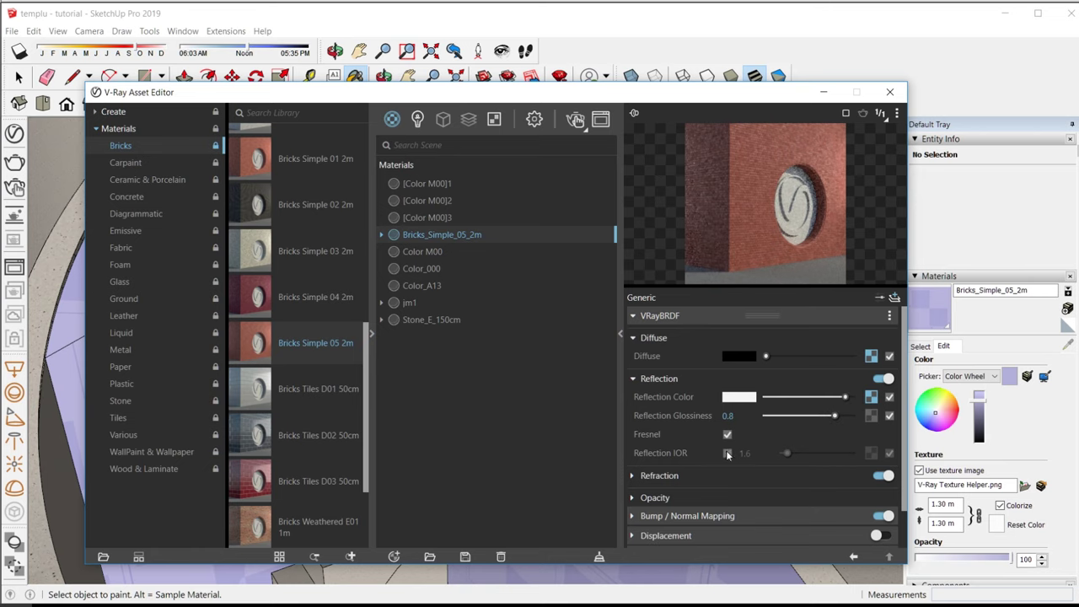
key(Return)
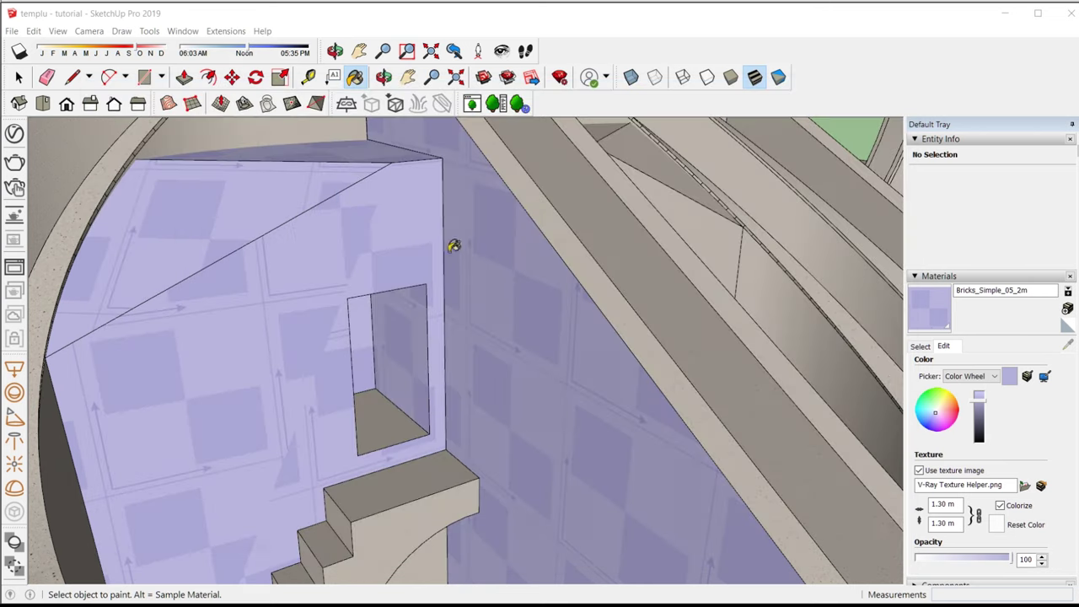
click(358, 50)
click(770, 164)
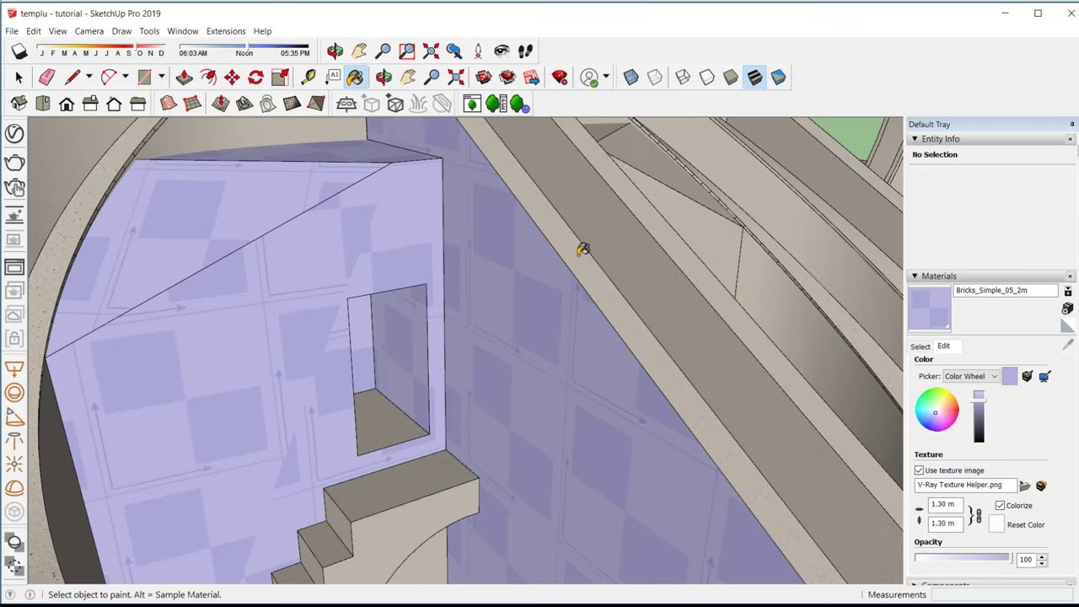
scroll(641, 330, down, 5)
scroll(377, 402, up, 3)
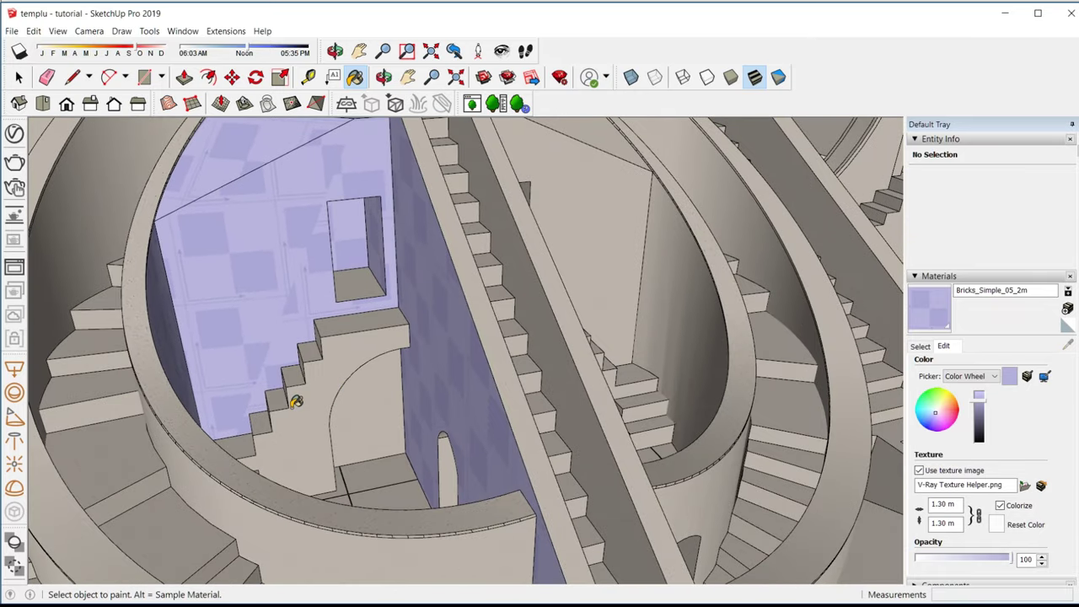
scroll(295, 402, down, 5)
middle_drag(295, 402, 228, 409)
click(334, 51)
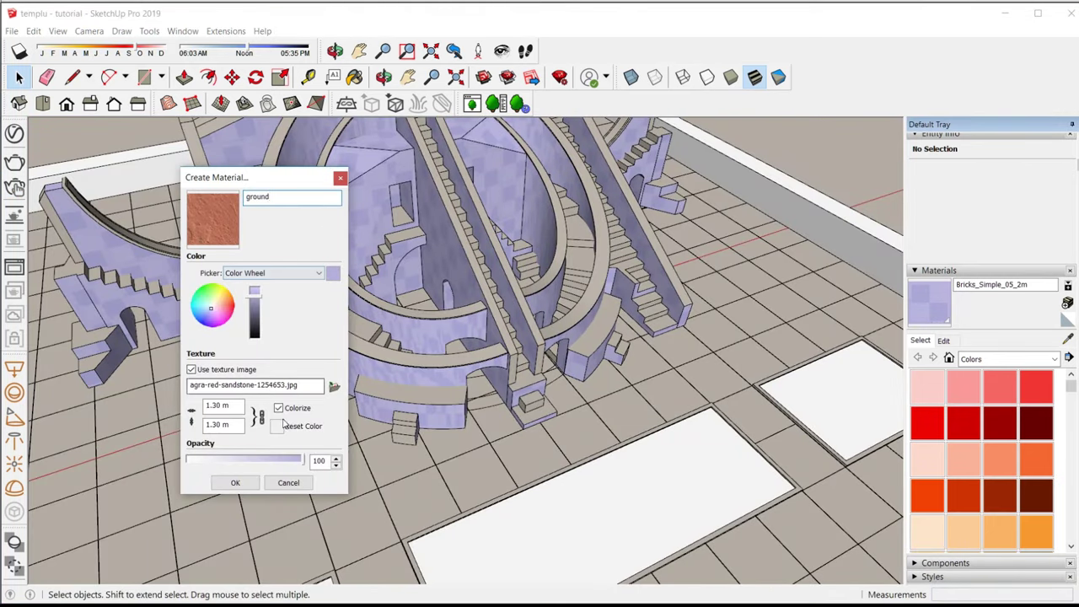
Confirm the red sandstone ground material and paint the selected floor tiles with it
click(236, 482)
click(360, 426)
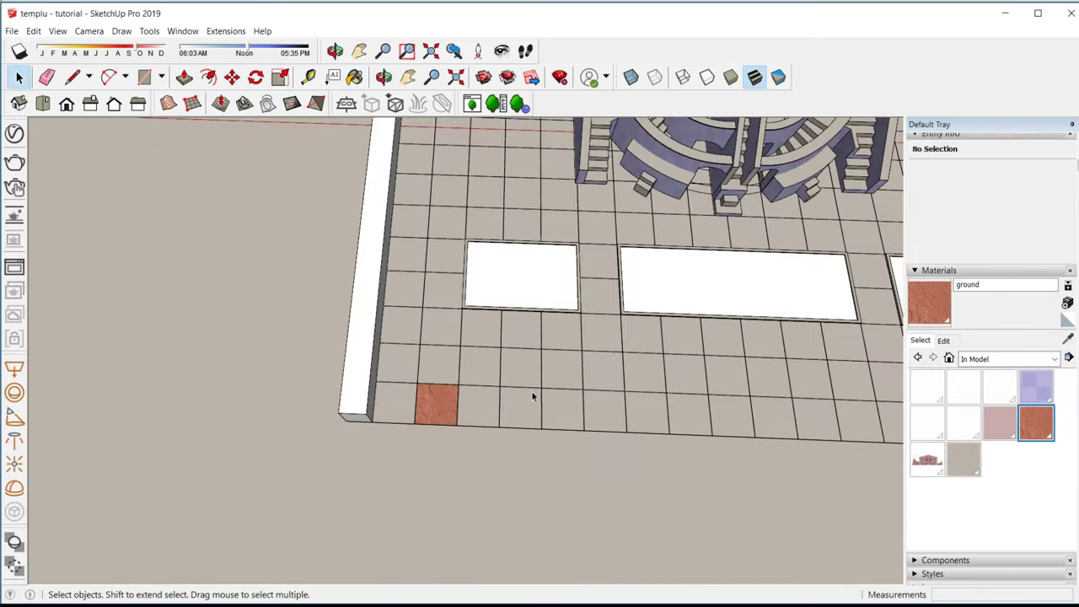
scroll(279, 466, down, 5)
click(88, 30)
click(110, 86)
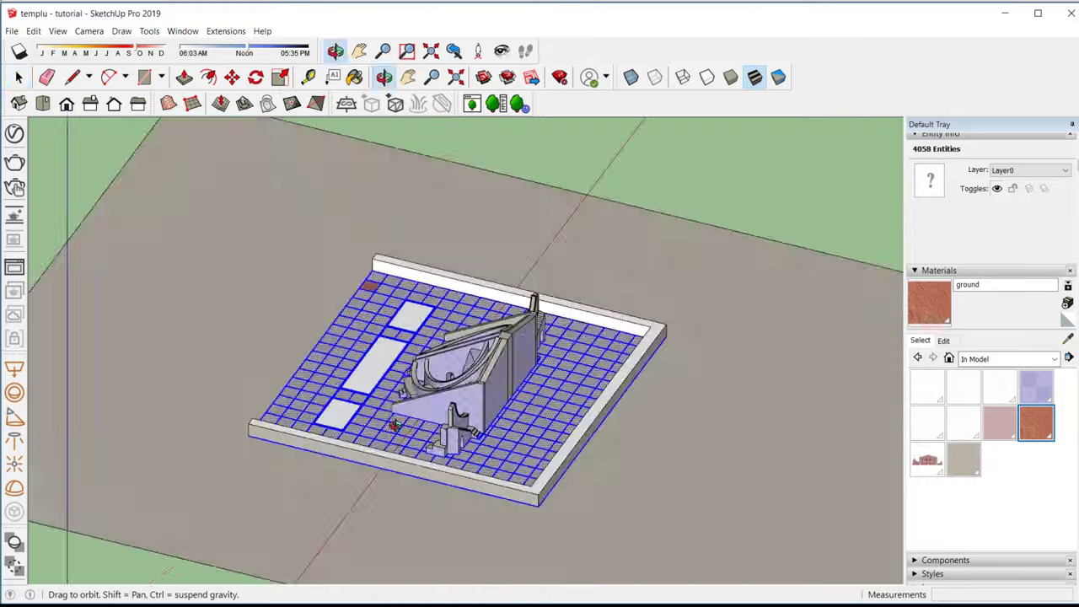
click(89, 30)
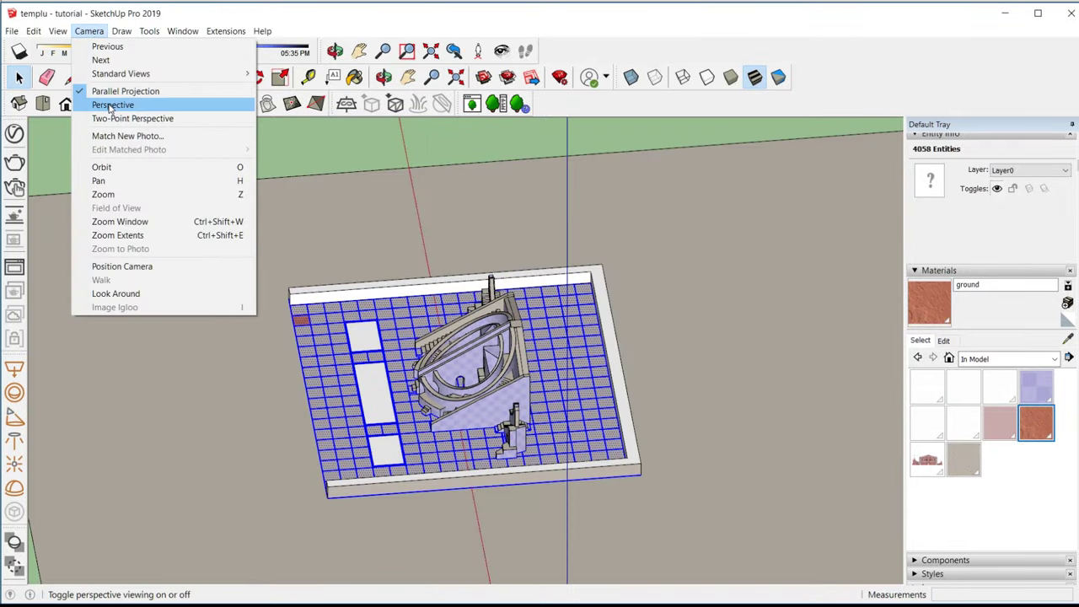
click(113, 104)
key(b)
click(317, 437)
Sample the grey stone material and paint the slab borders with it
scroll(410, 397, up, 5)
key(space)
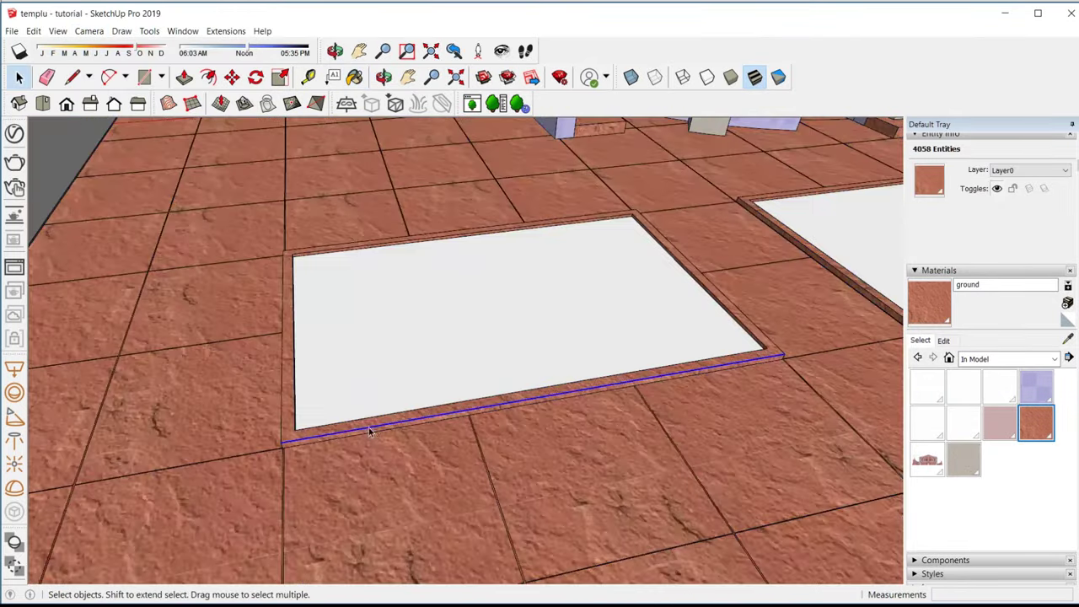
click(344, 426)
key(b)
click(520, 428)
scroll(364, 387, up, 3)
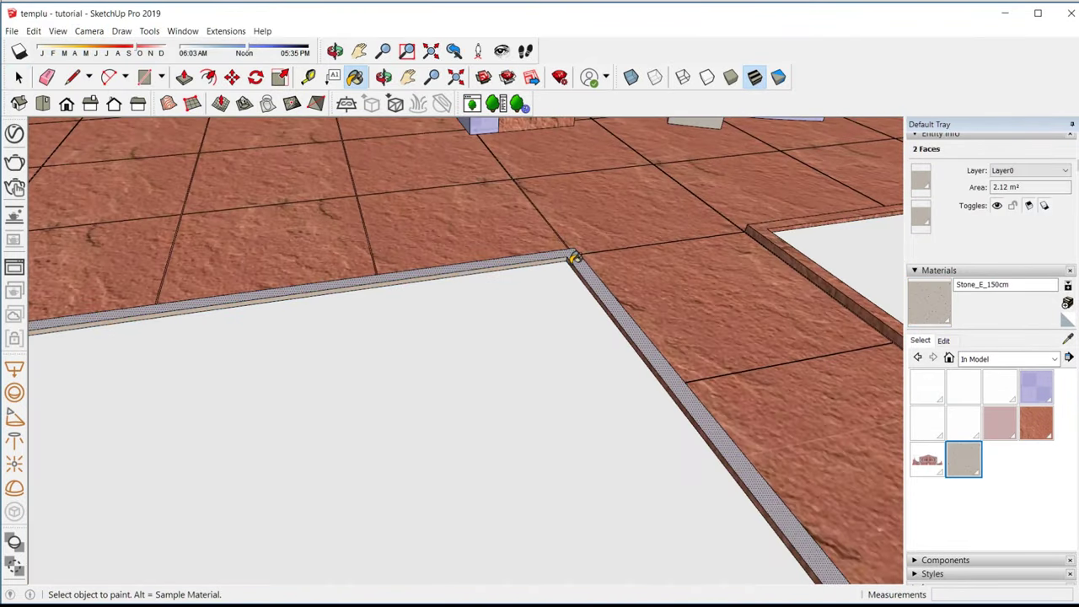
scroll(364, 388, down, 6)
middle_drag(325, 366, 756, 330)
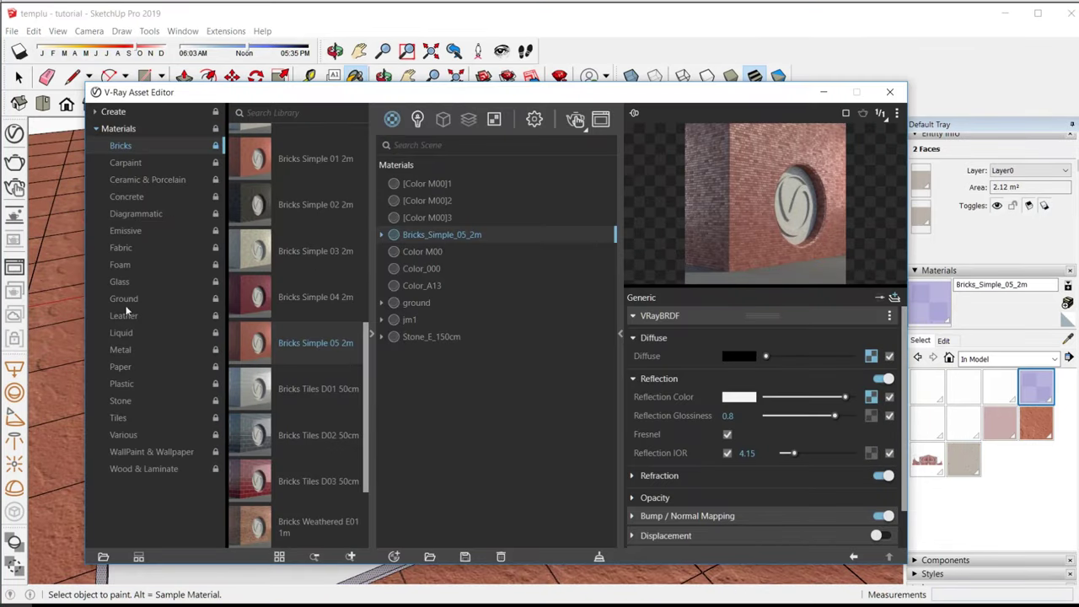
click(124, 401)
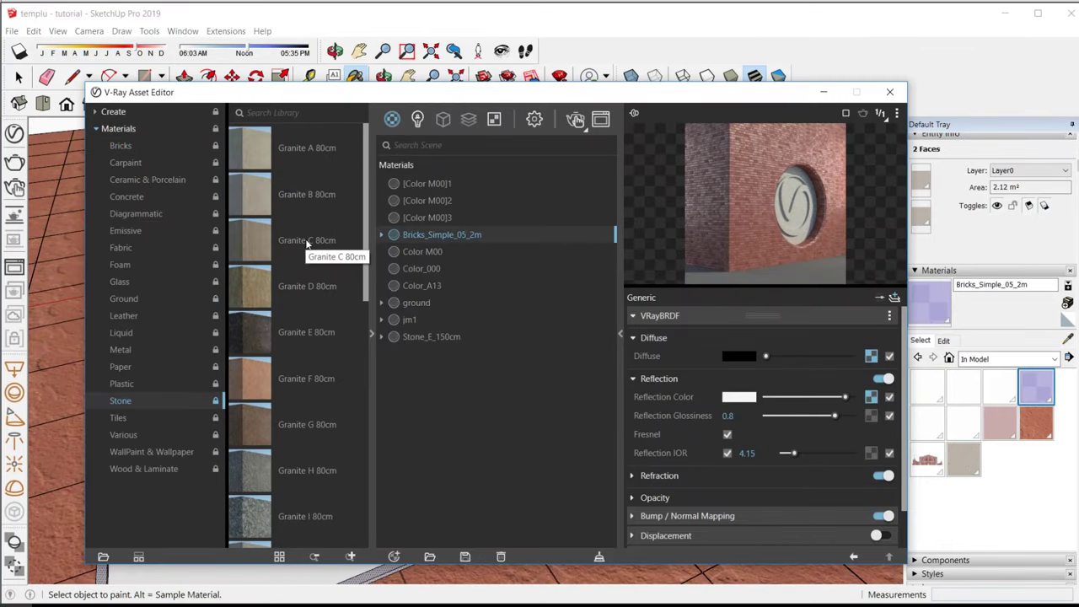
Add Granite F 80cm from the Stone library and paint the floor tiles with it
click(246, 318)
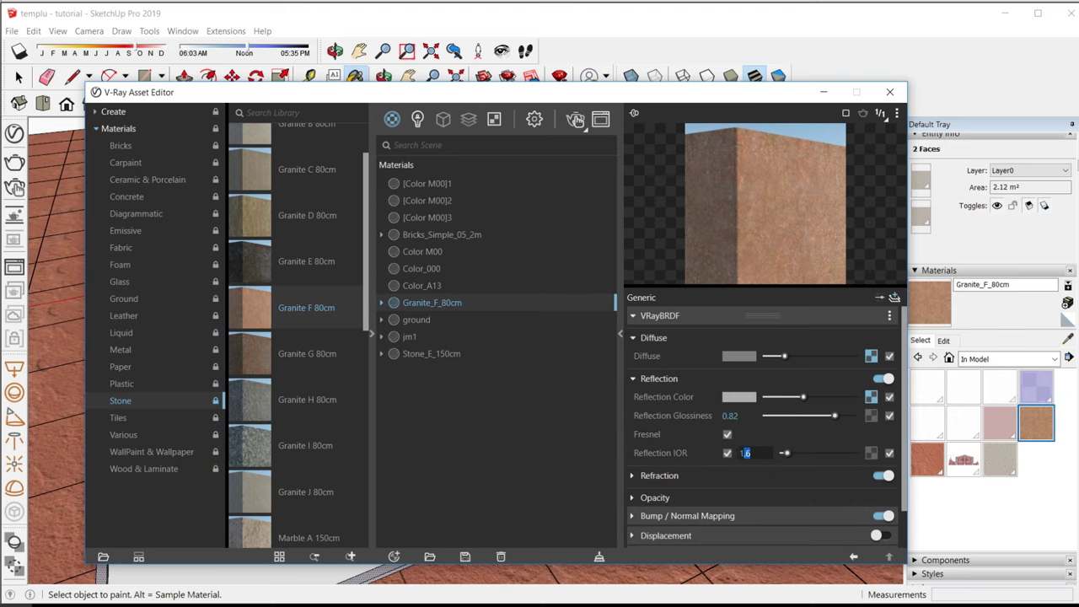
click(889, 92)
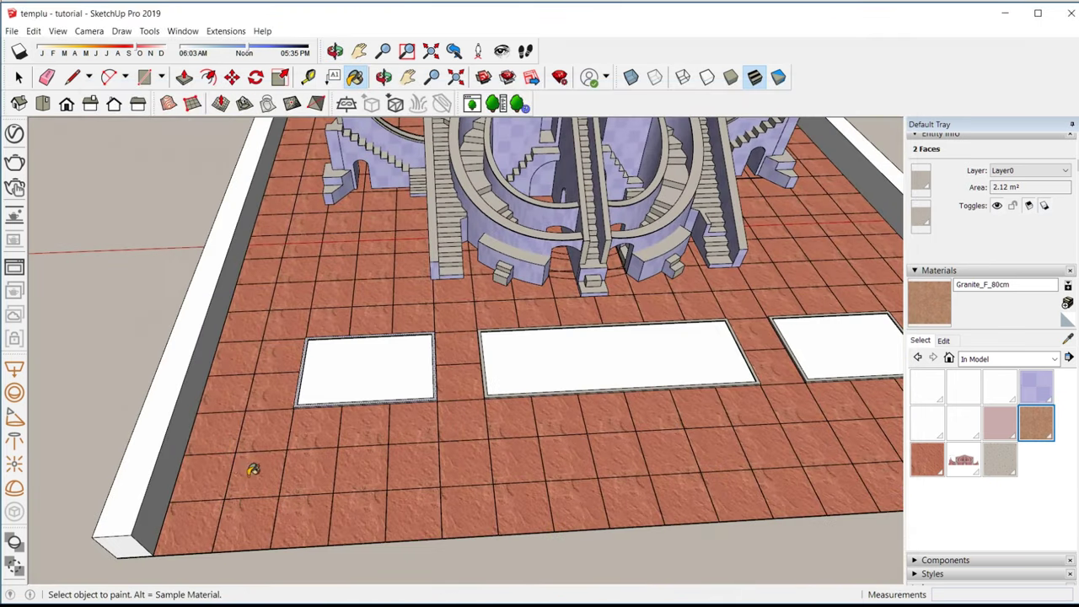
click(251, 469)
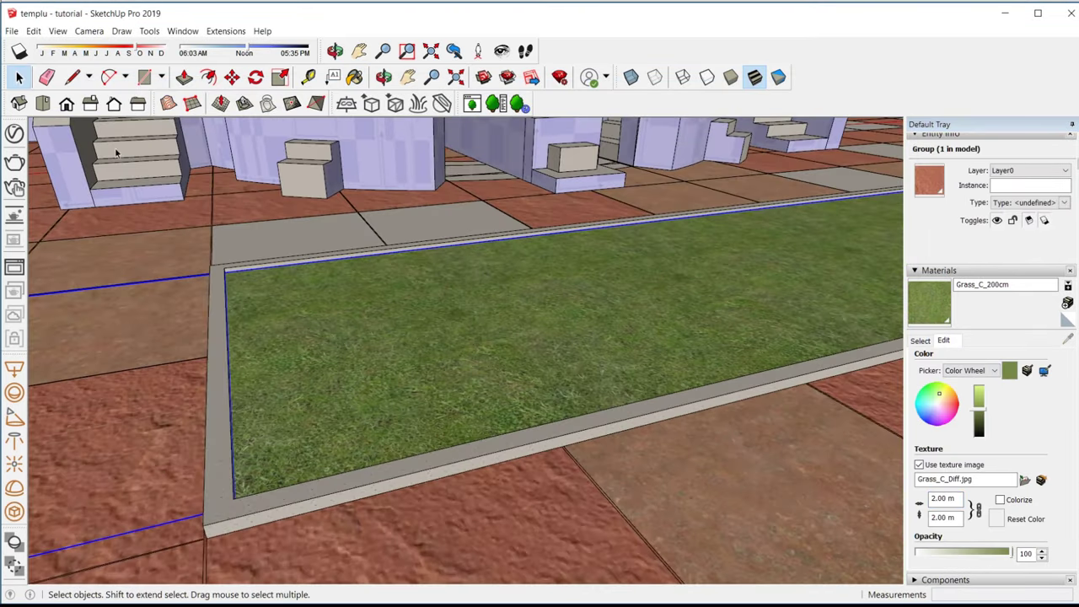
Set the grass bed's V-Ray Fur length to 9.4 and thickness to 0.65
click(14, 162)
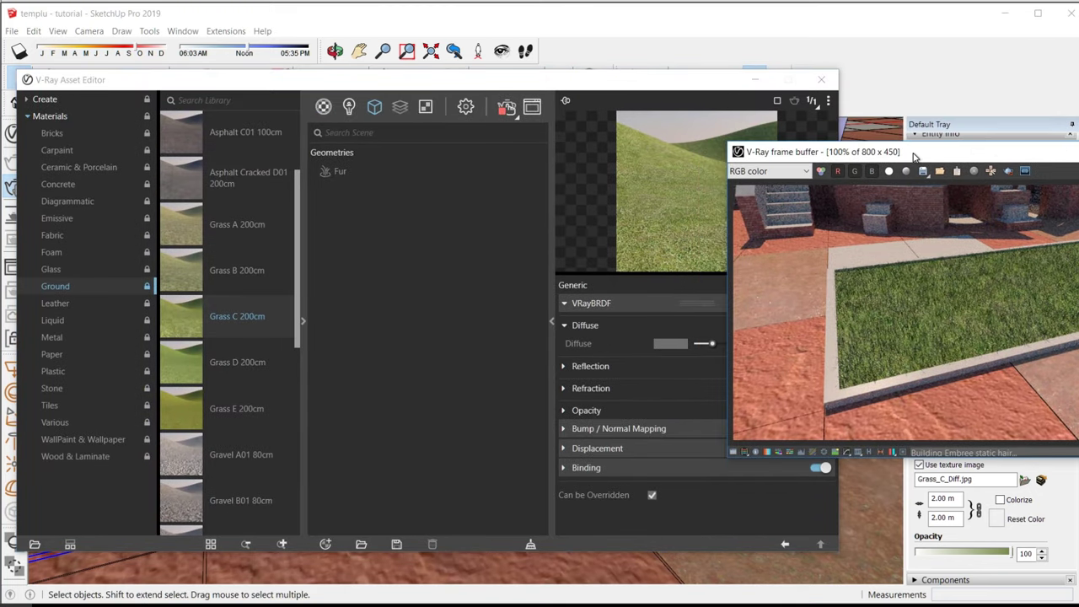
click(337, 172)
text(9.4)
key(Return)
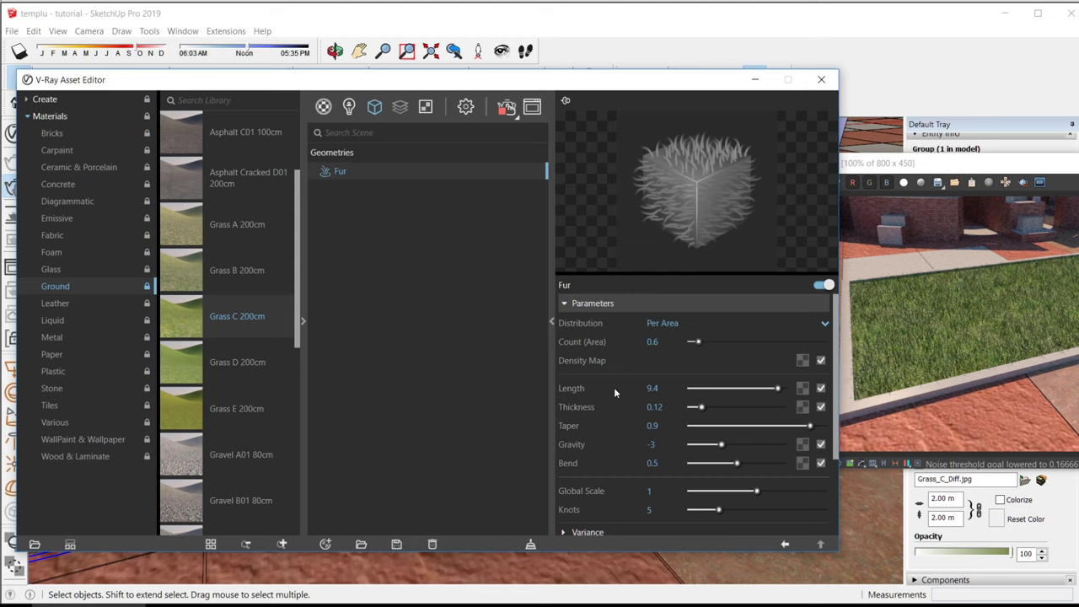
key(Tab)
text(0.9)
key(Return)
double_click(629, 407)
text(0.65)
key(Return)
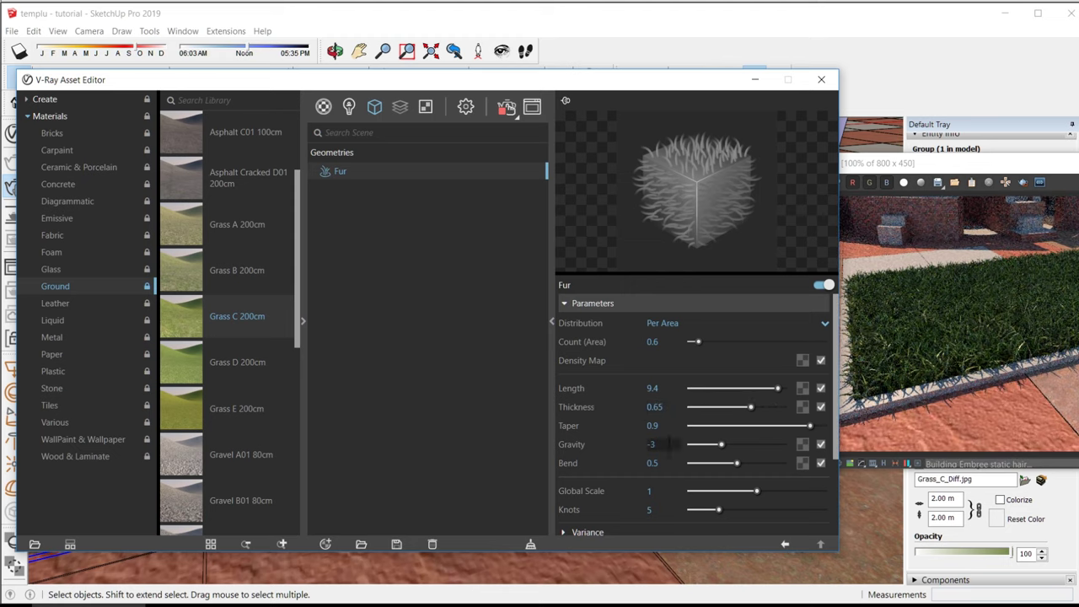
Re-render the view to review the fur blades on the grass bed
click(821, 81)
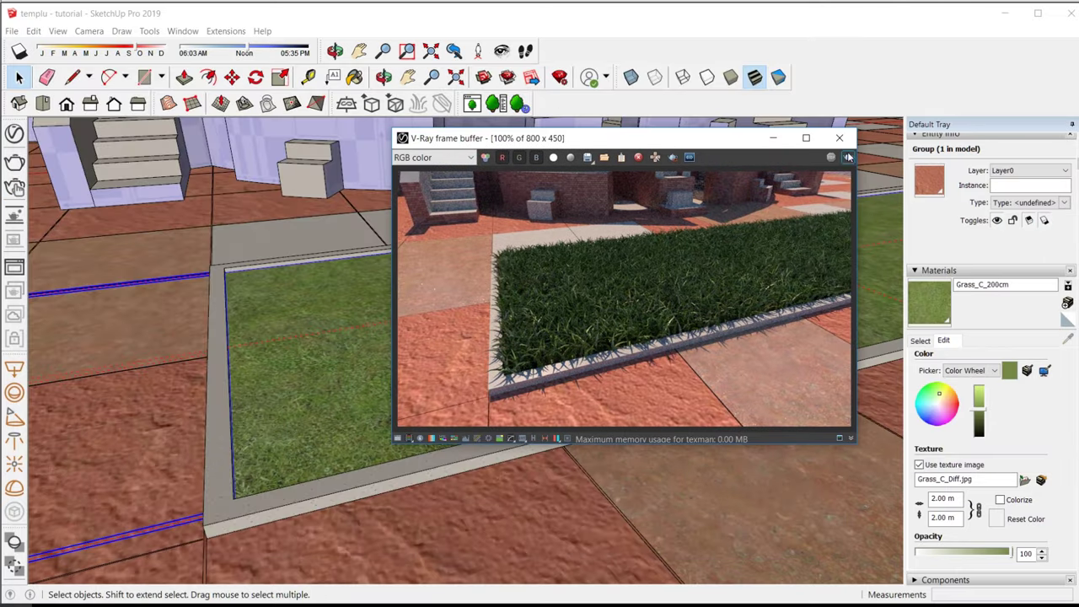
scroll(194, 353, up, 3)
scroll(196, 353, up, 2)
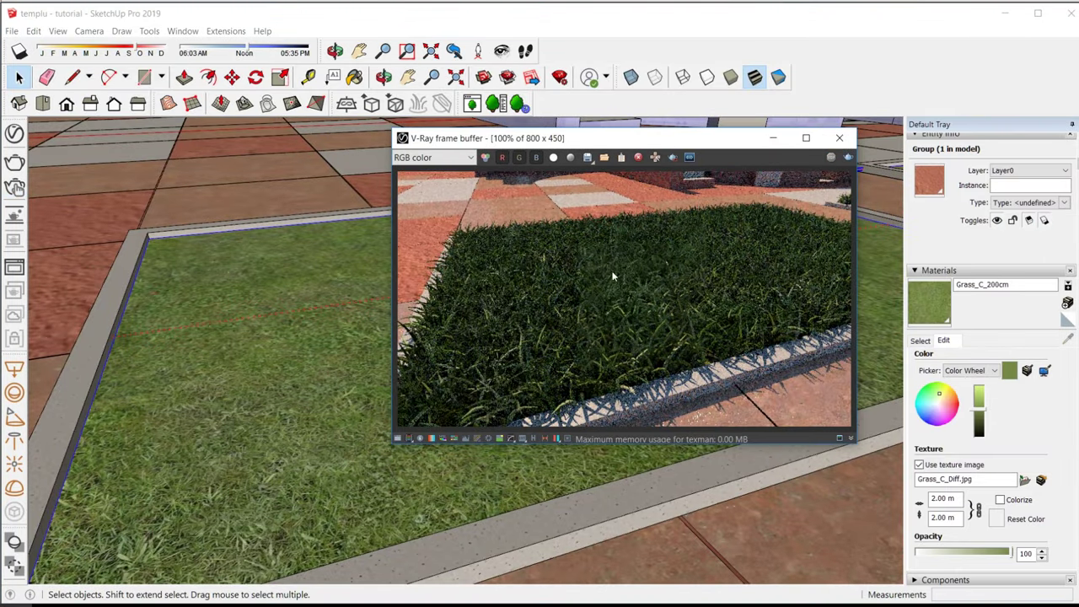
click(839, 137)
scroll(758, 228, down, 2)
scroll(758, 227, down, 3)
scroll(759, 227, down, 4)
scroll(197, 342, up, 5)
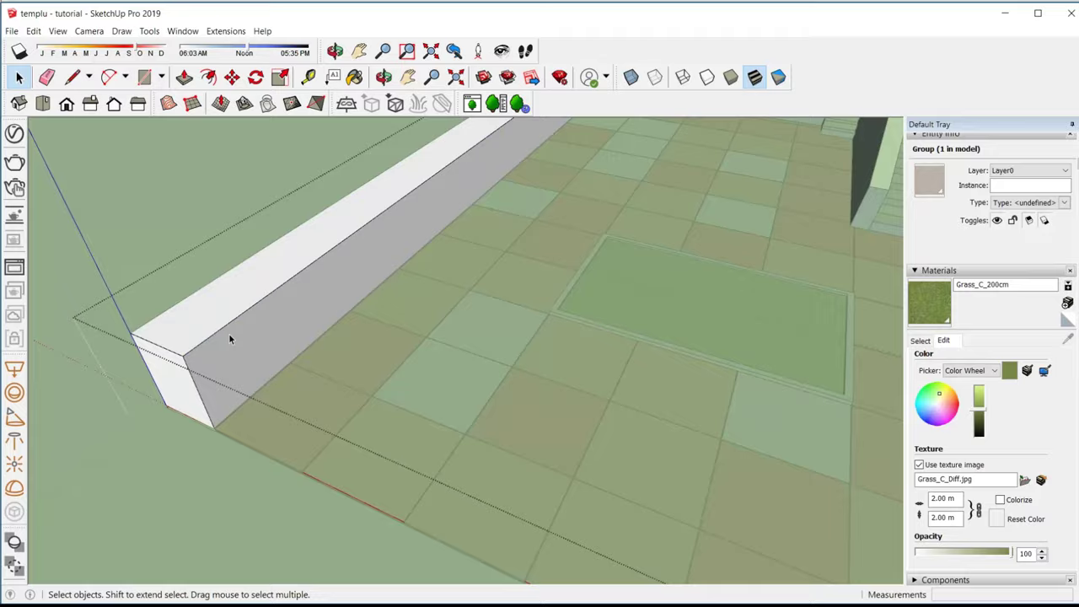
Paint the low border wall with Grass_C_200cm and check the fur render
key(b)
click(349, 345)
key(space)
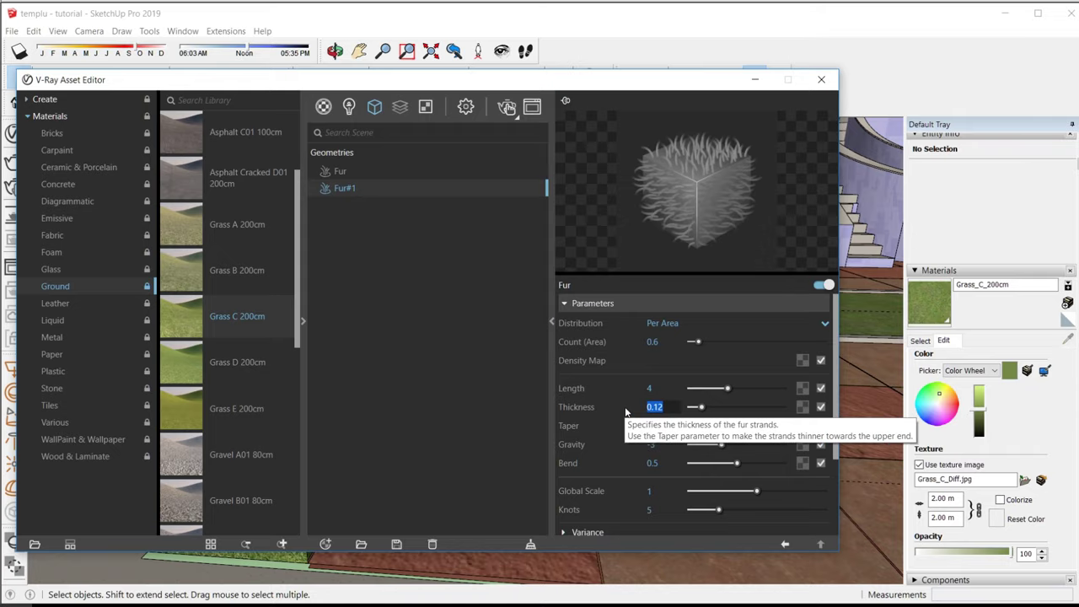
click(763, 82)
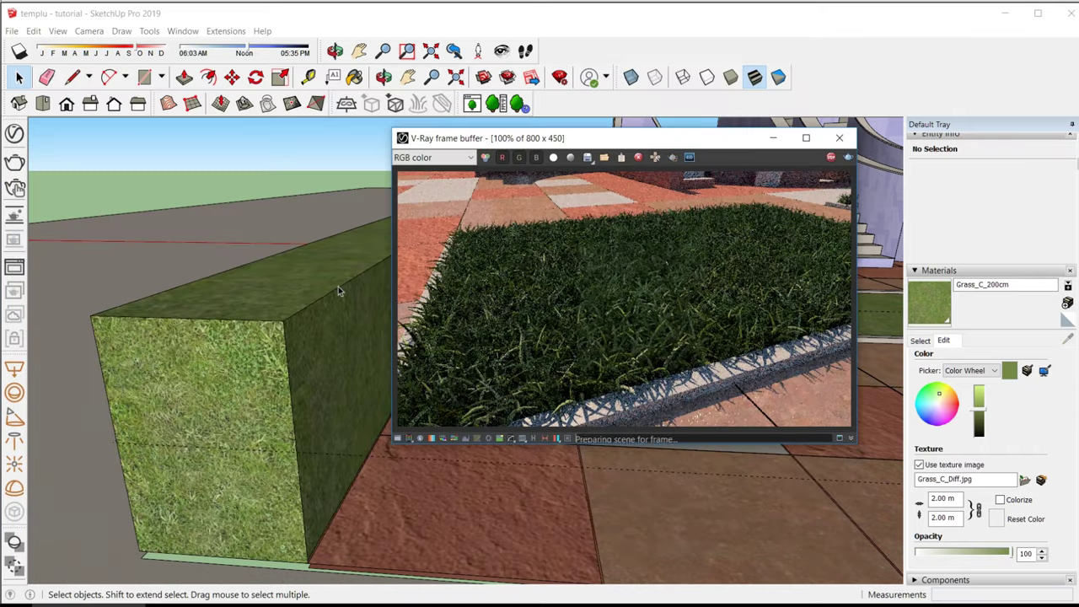
scroll(164, 338, up, 2)
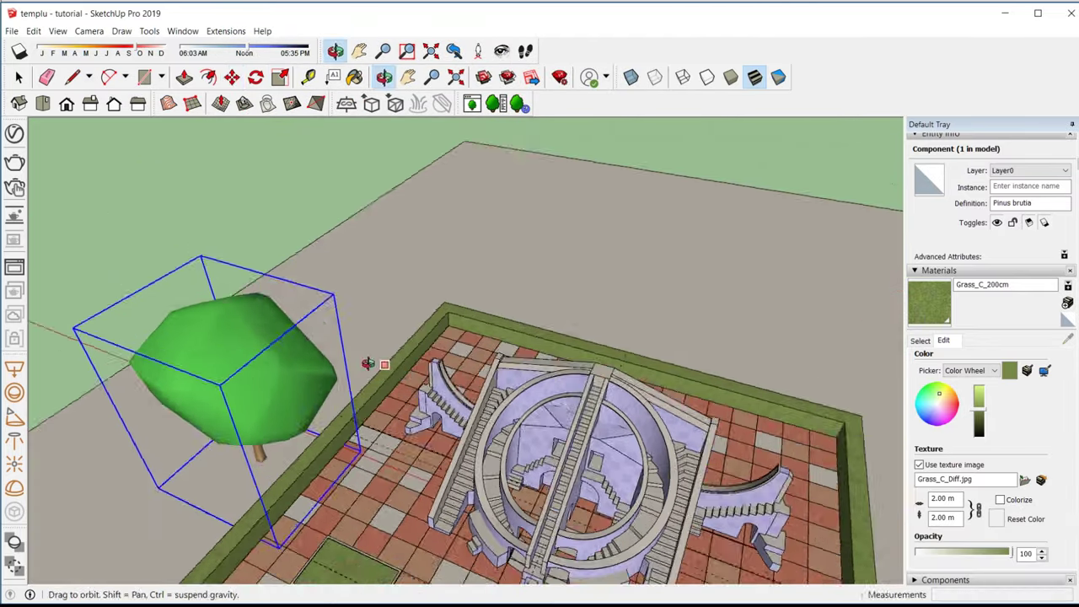
Paste copies of the Pinus brutia tree along the courtyard edge
drag(373, 362, 291, 348)
key(ctrl+v)
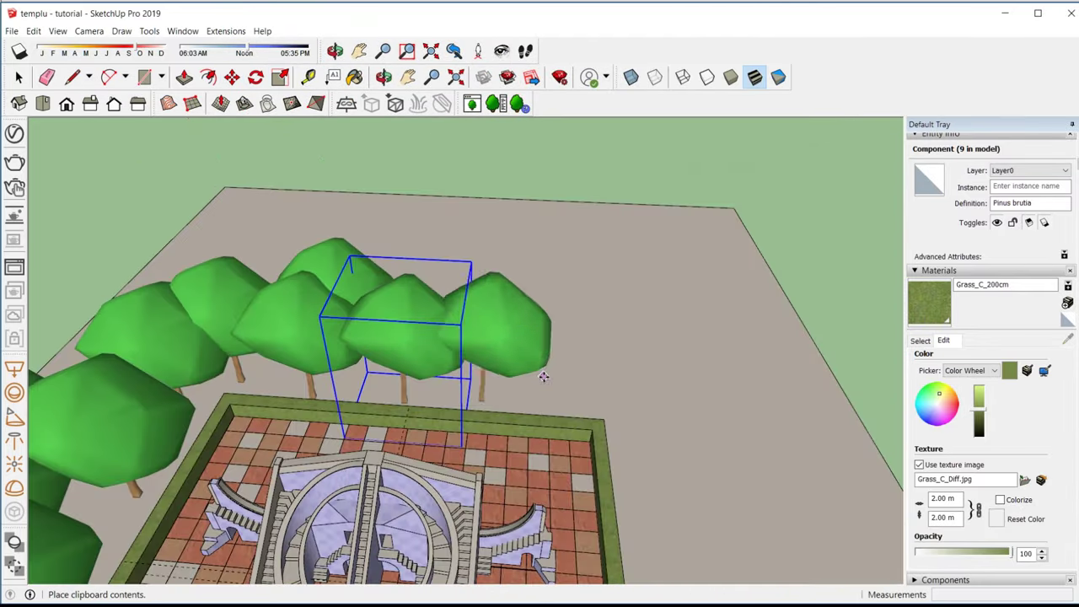
click(659, 368)
drag(660, 369, 574, 348)
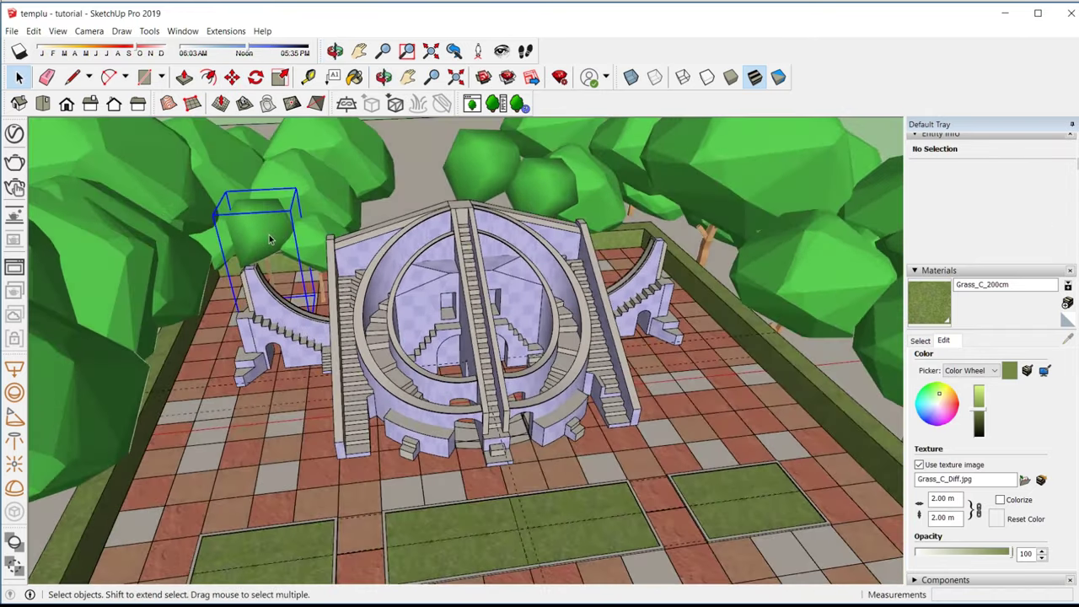
key(ctrl+v)
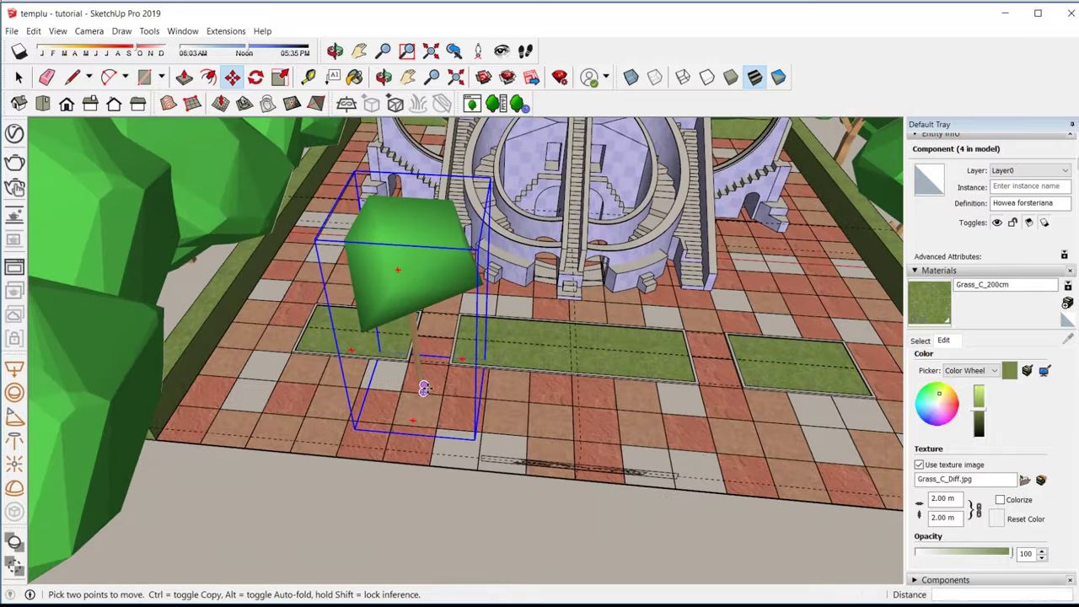
Place Howea forsteriana palms and Plumeria rubra trees, reviewing them in the interactive render
middle_drag(462, 385, 590, 354)
click(296, 77)
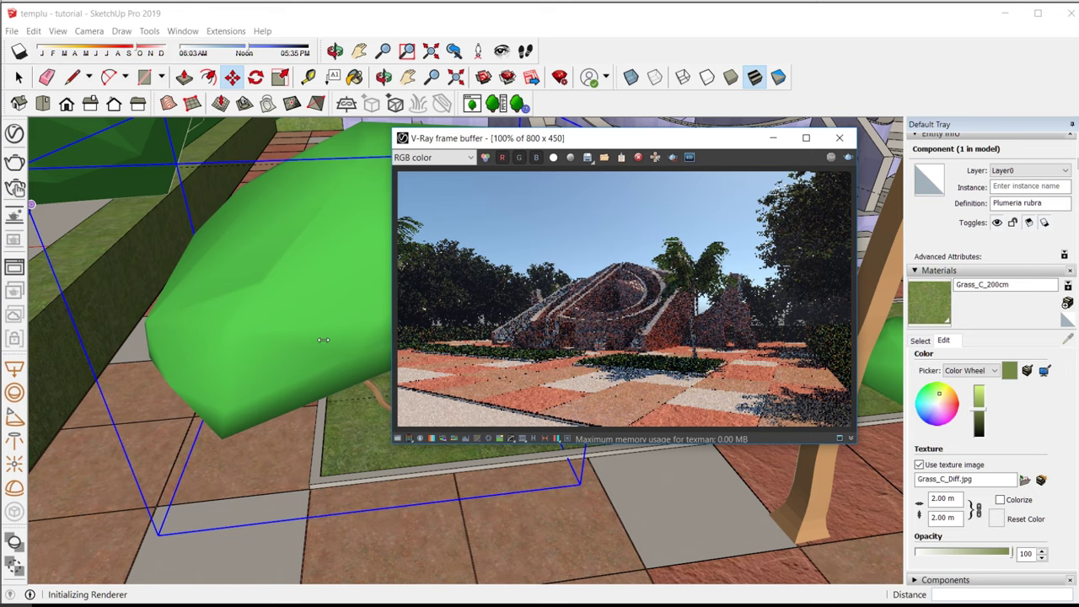
mouse_move(324, 228)
middle_down()
mouse_move(231, 279)
mouse_move(105, 245)
middle_up()
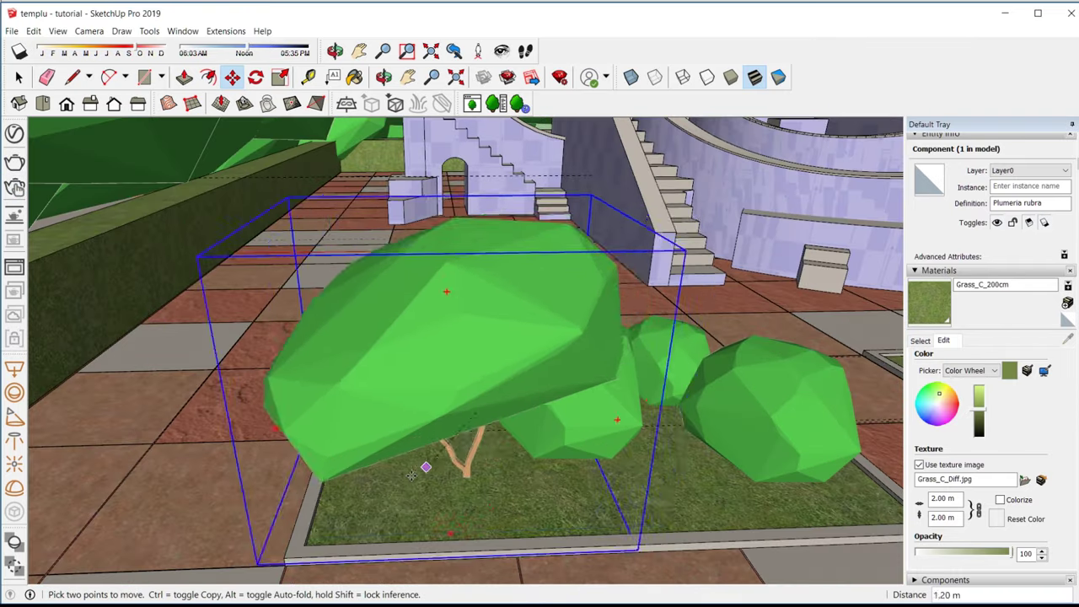
middle_drag(411, 476, 381, 431)
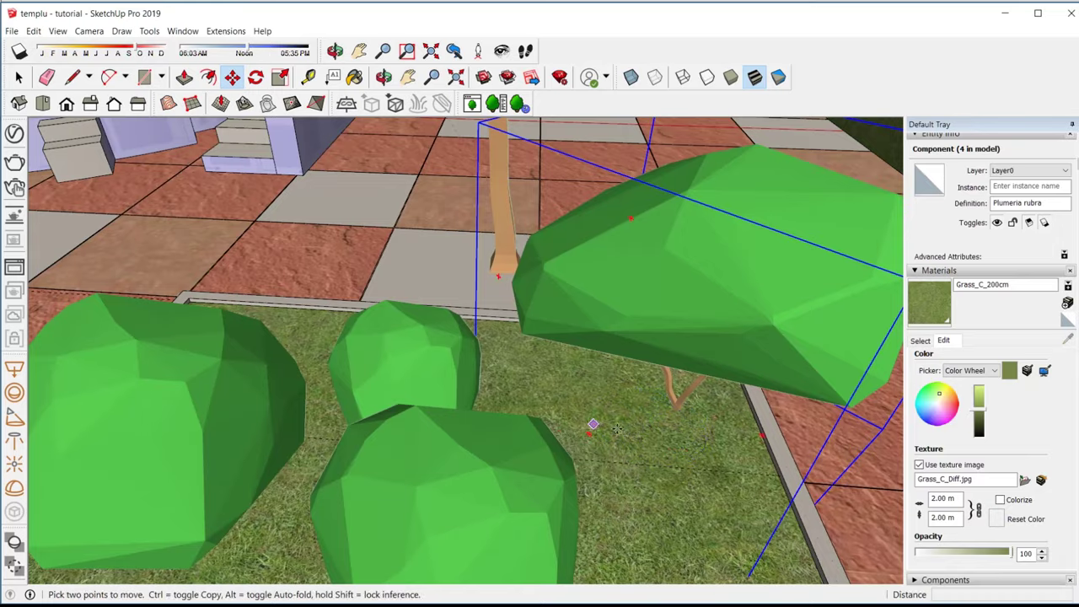
middle_drag(593, 424, 547, 332)
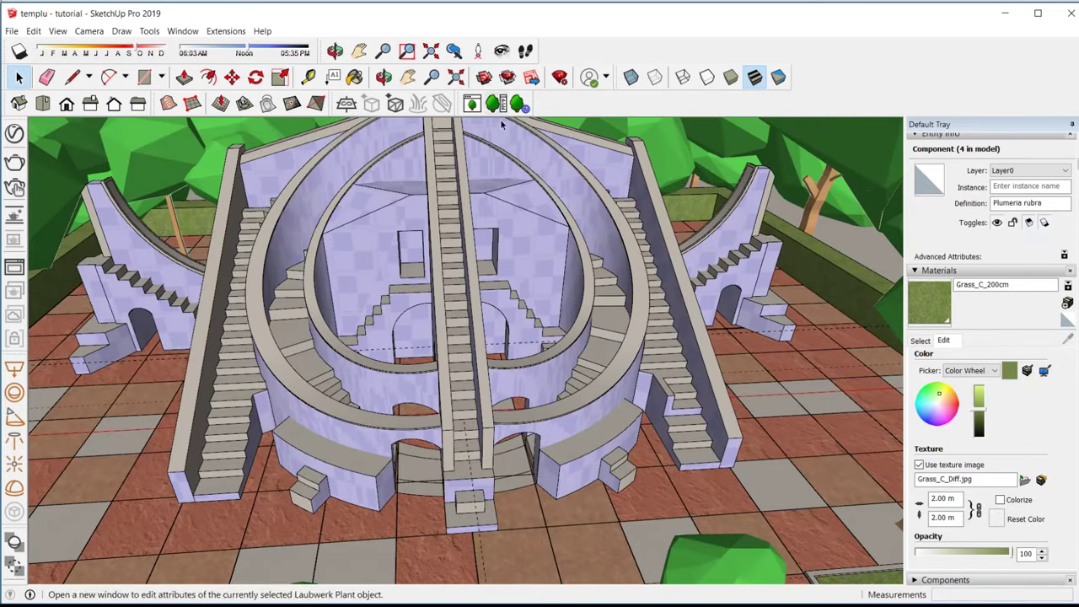
click(492, 101)
Search 3D Warehouse for '3d human' to get the posable 3d human figure
click(575, 125)
text(3d human)
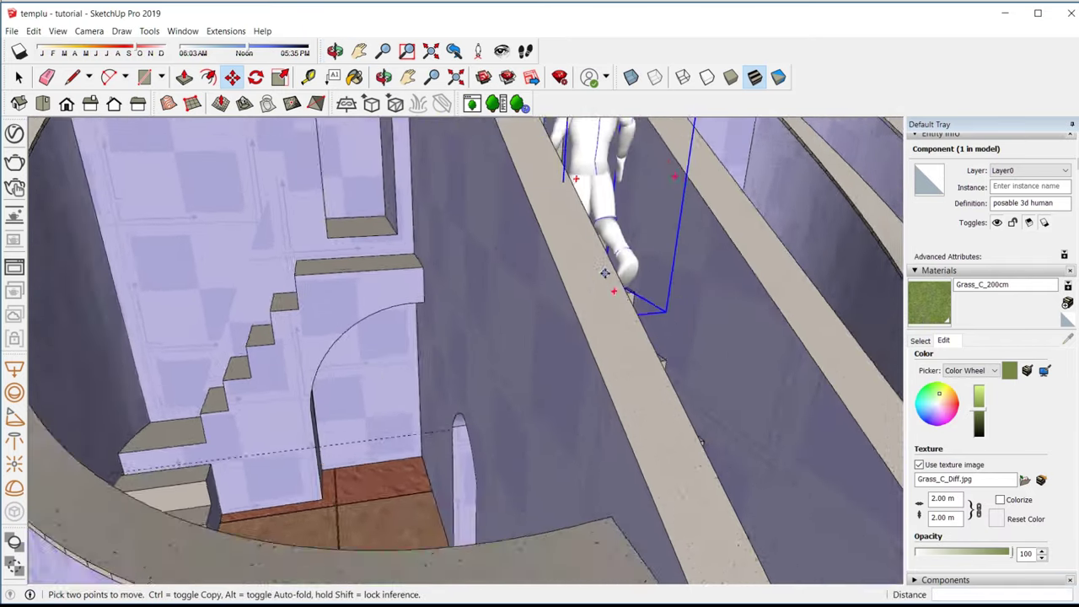
mouse_move(485, 255)
middle_down()
mouse_move(482, 408)
mouse_move(378, 373)
middle_up()
scroll(482, 408, up, 5)
scroll(482, 408, down, 5)
scroll(378, 373, up, 3)
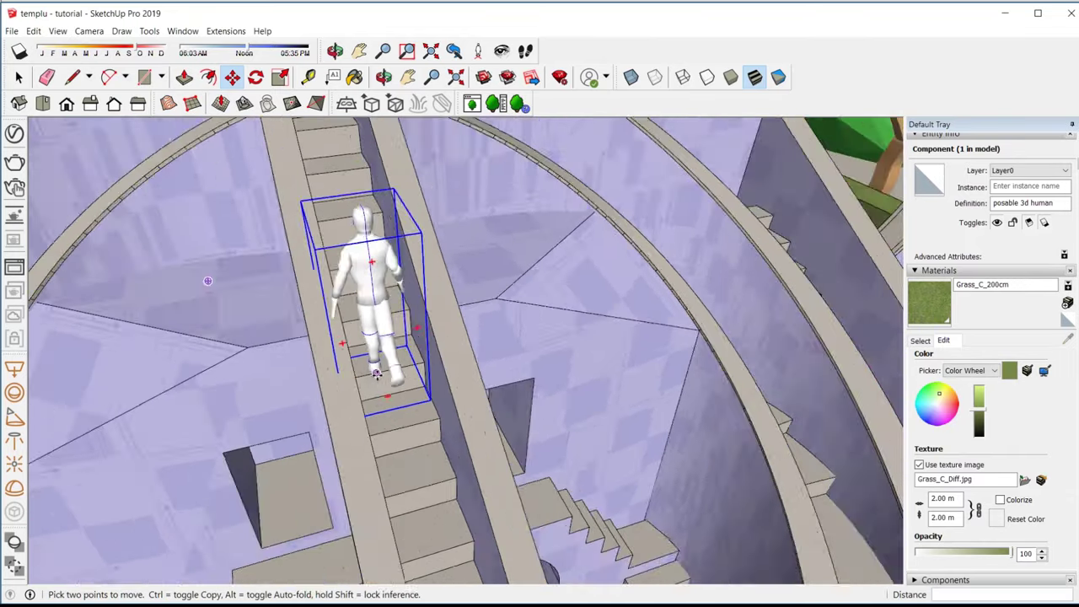
scroll(416, 372, up, 3)
scroll(416, 372, down, 5)
Paste another posable human and place it on a different staircase
middle_drag(416, 372, 634, 320)
scroll(633, 320, up, 5)
key(ctrl+v)
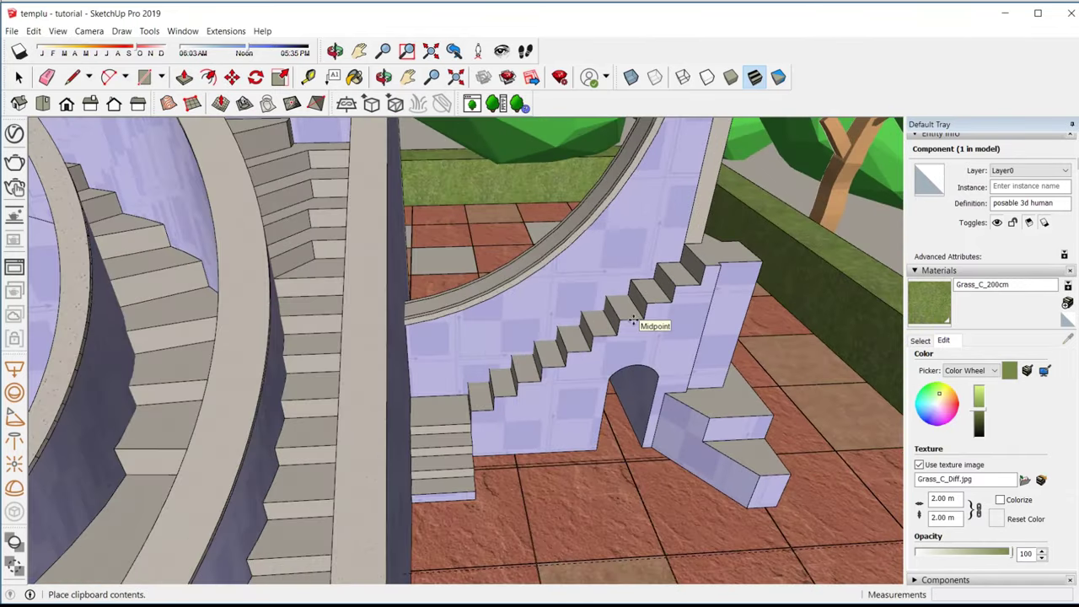
click(629, 319)
scroll(374, 300, up, 4)
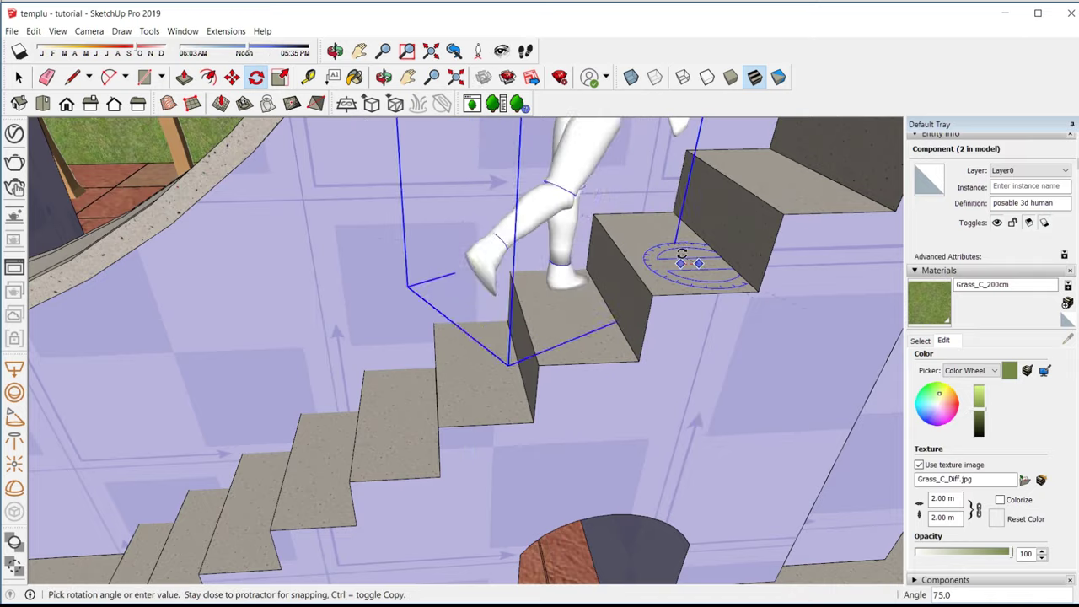
scroll(573, 319, down, 5)
middle_drag(573, 318, 292, 377)
scroll(337, 366, up, 4)
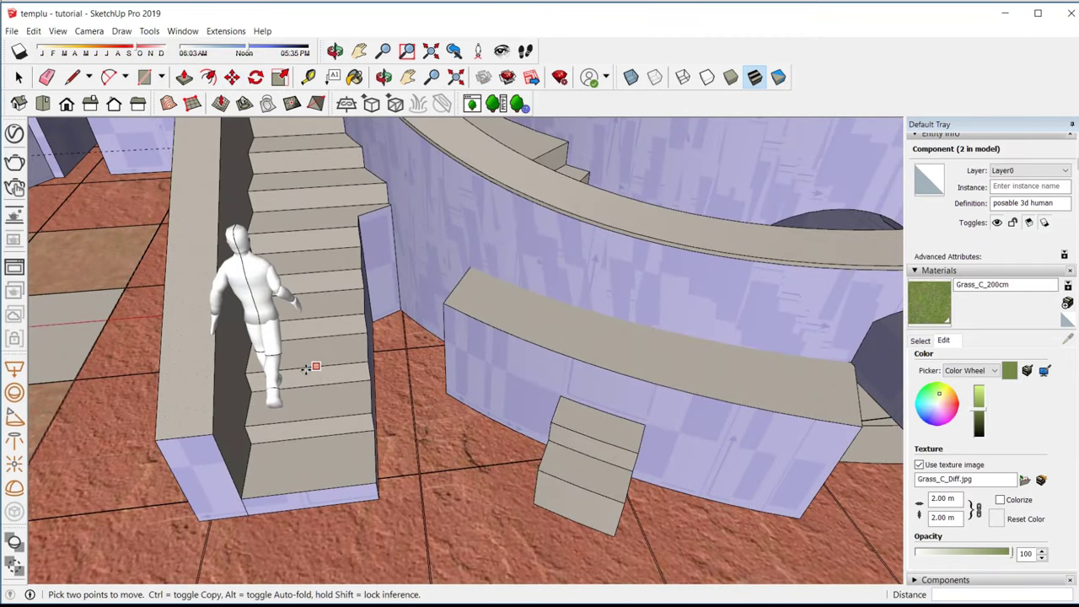
scroll(309, 368, up, 4)
scroll(315, 317, down, 5)
middle_drag(315, 317, 357, 252)
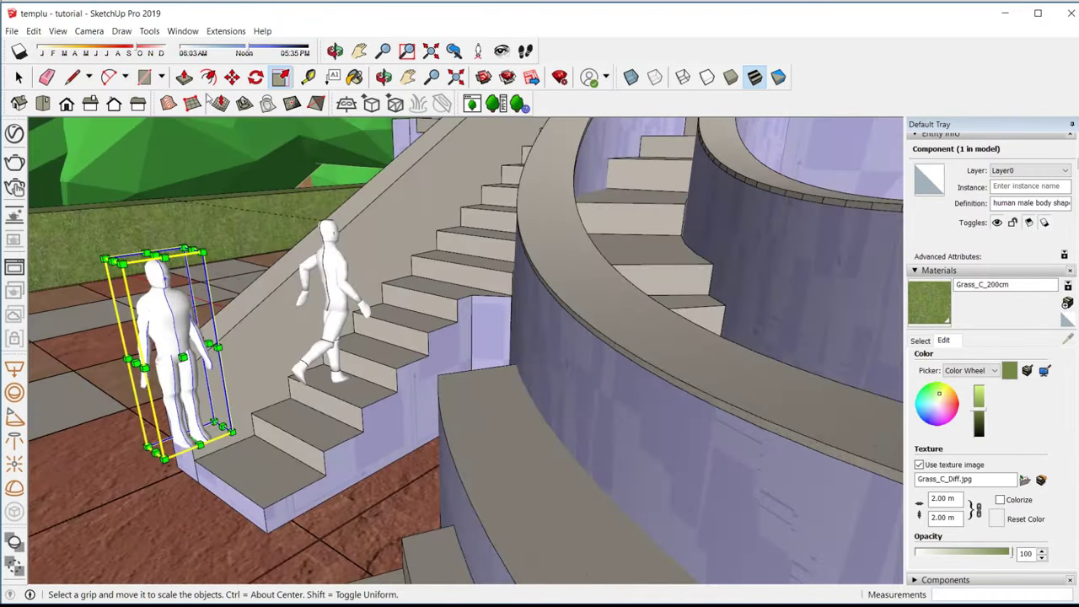
Move a human figure copy onto the plaza and rotate it into place
key(m)
mouse_move(337, 337)
middle_down()
mouse_move(203, 354)
mouse_move(253, 405)
middle_up()
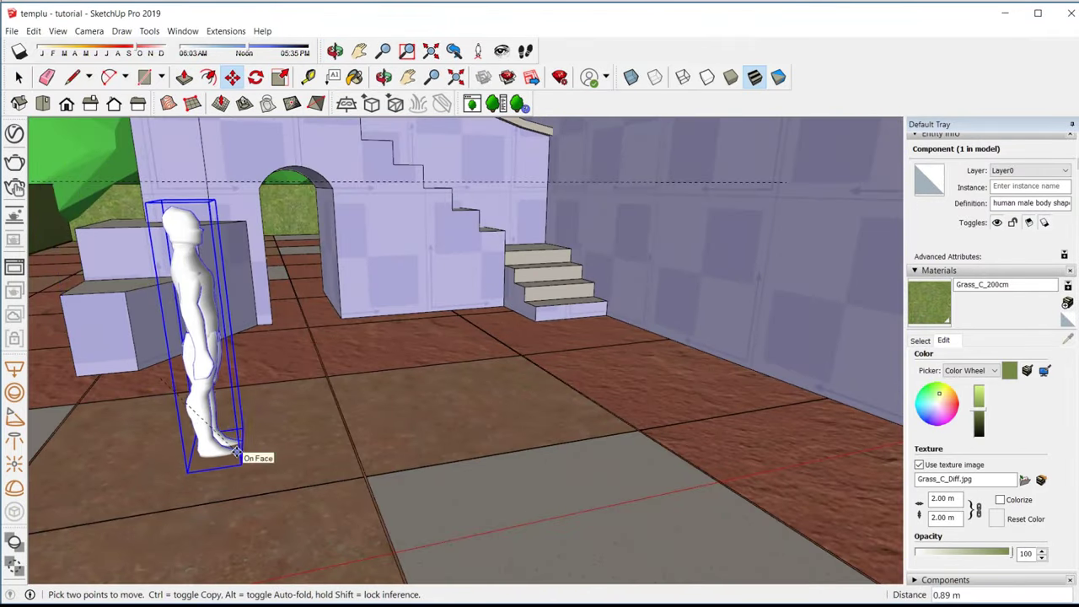
scroll(275, 447, down, 2)
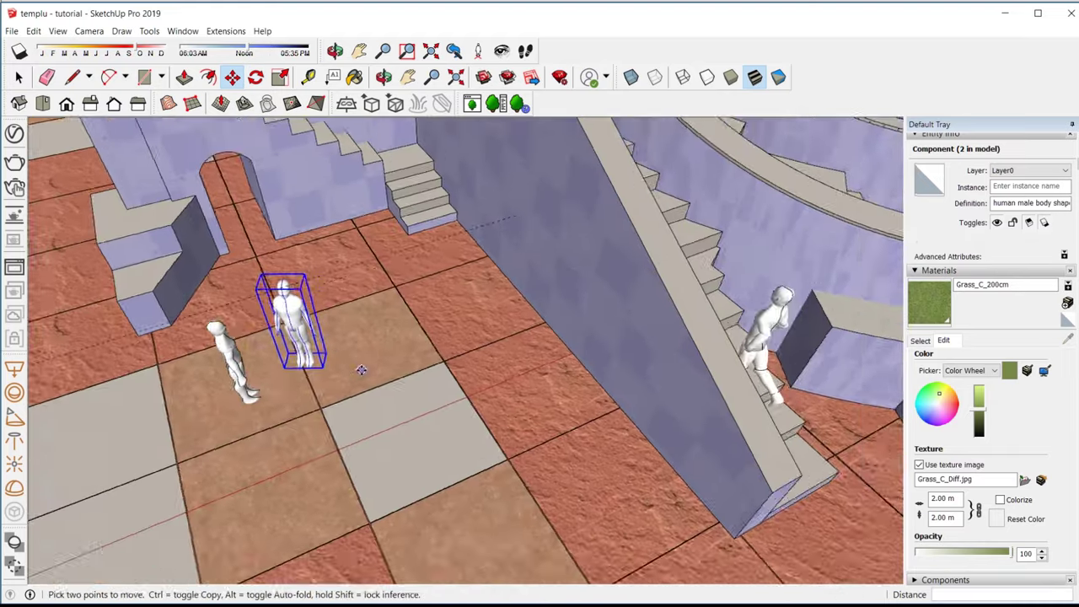
middle_drag(323, 412, 234, 330)
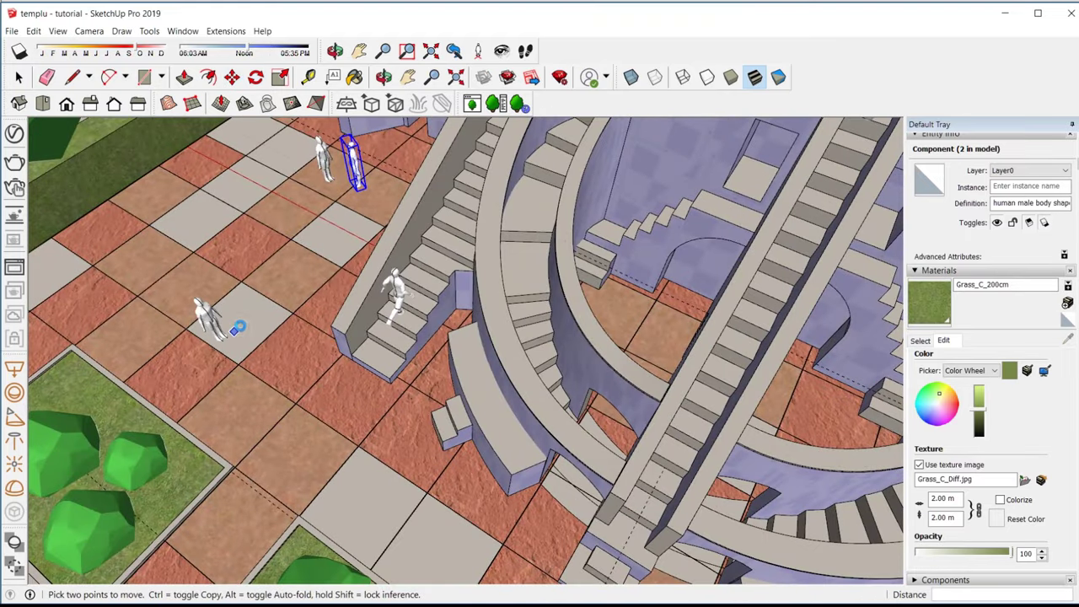
click(243, 308)
key(q)
scroll(242, 307, down, 3)
middle_drag(301, 309, 422, 354)
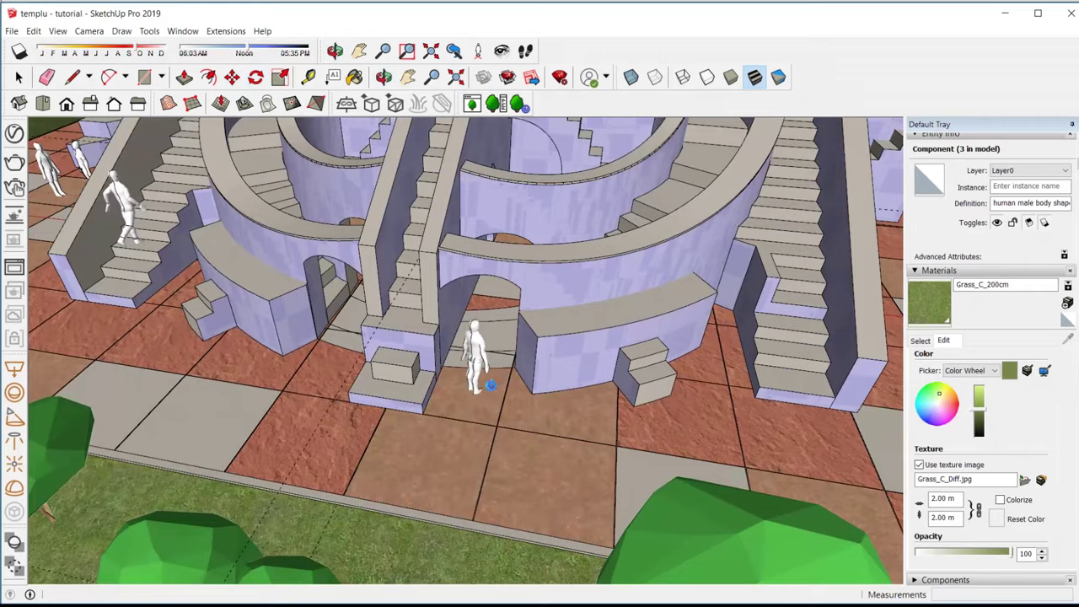
scroll(539, 448, up, 3)
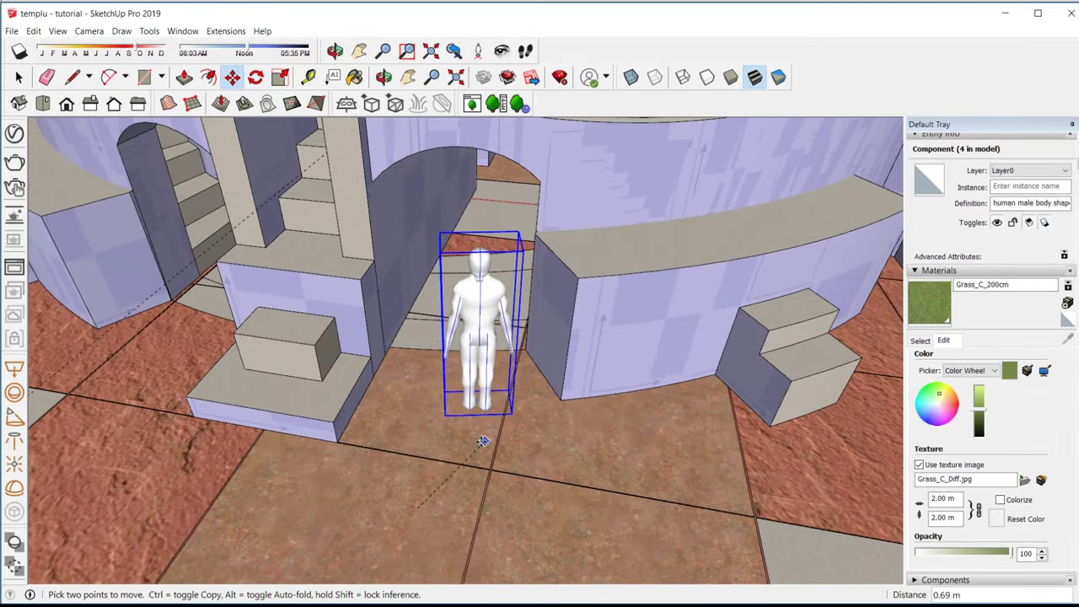
scroll(487, 440, down, 4)
mouse_move(487, 440)
middle_down()
mouse_move(395, 311)
mouse_move(621, 375)
middle_up()
scroll(396, 311, down, 4)
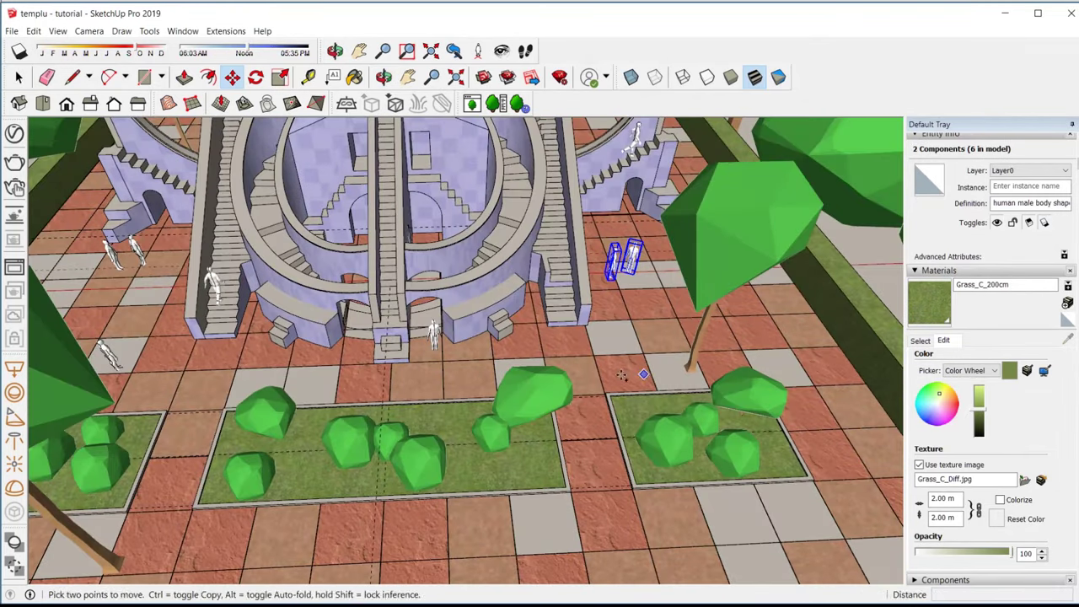
scroll(621, 375, down, 3)
scroll(621, 375, up, 4)
Copy the two figures, paste them onto the plaza, and review the stair structure
key(ctrl+c)
scroll(611, 439, down, 4)
key(ctrl+v)
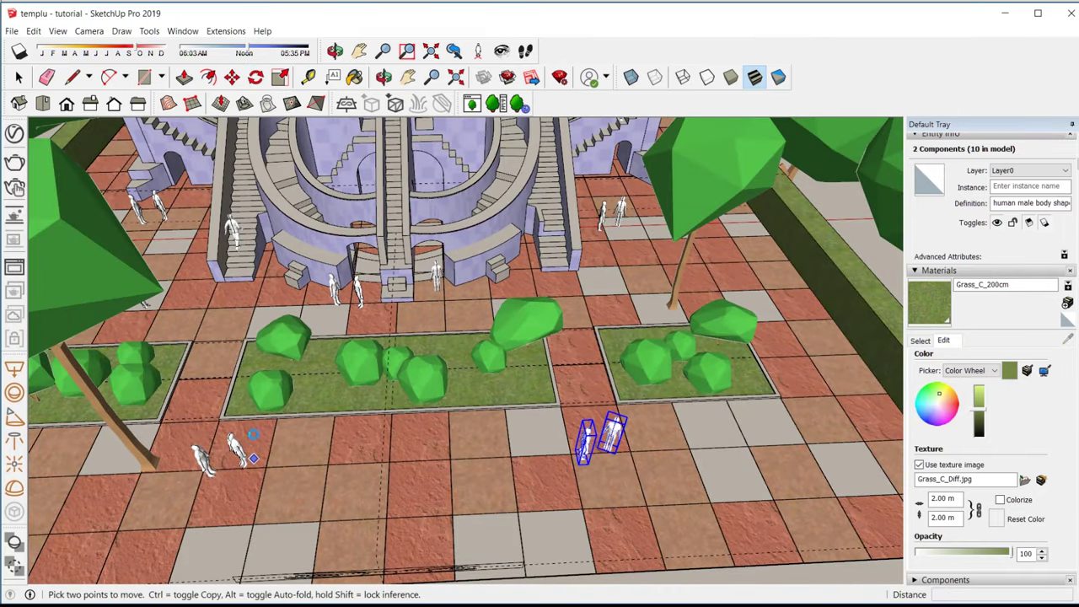
click(206, 379)
key(m)
middle_drag(775, 272, 549, 241)
scroll(549, 241, up, 5)
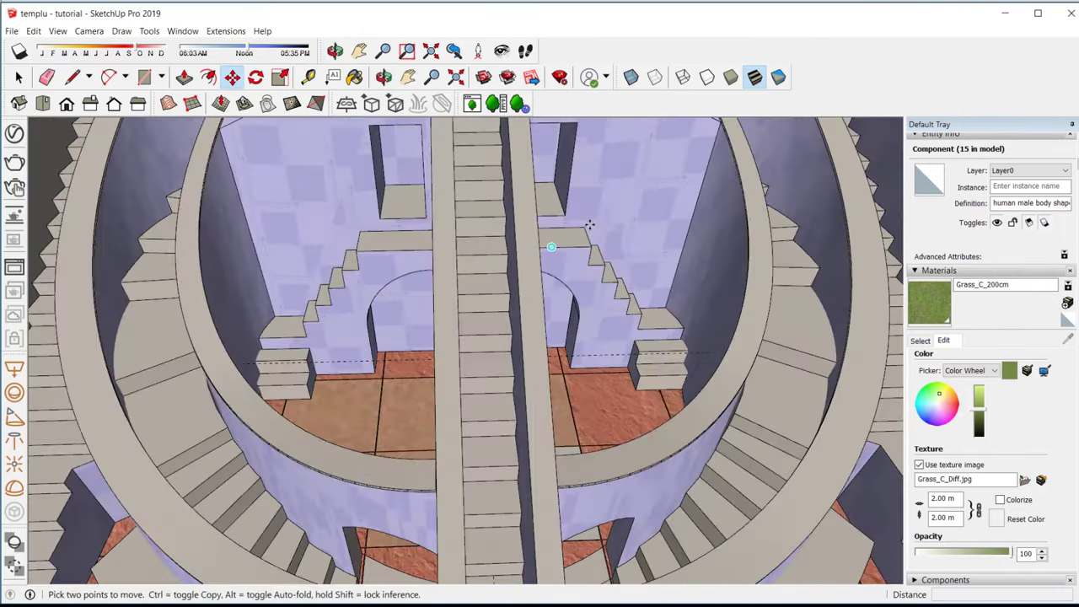
scroll(506, 324, up, 3)
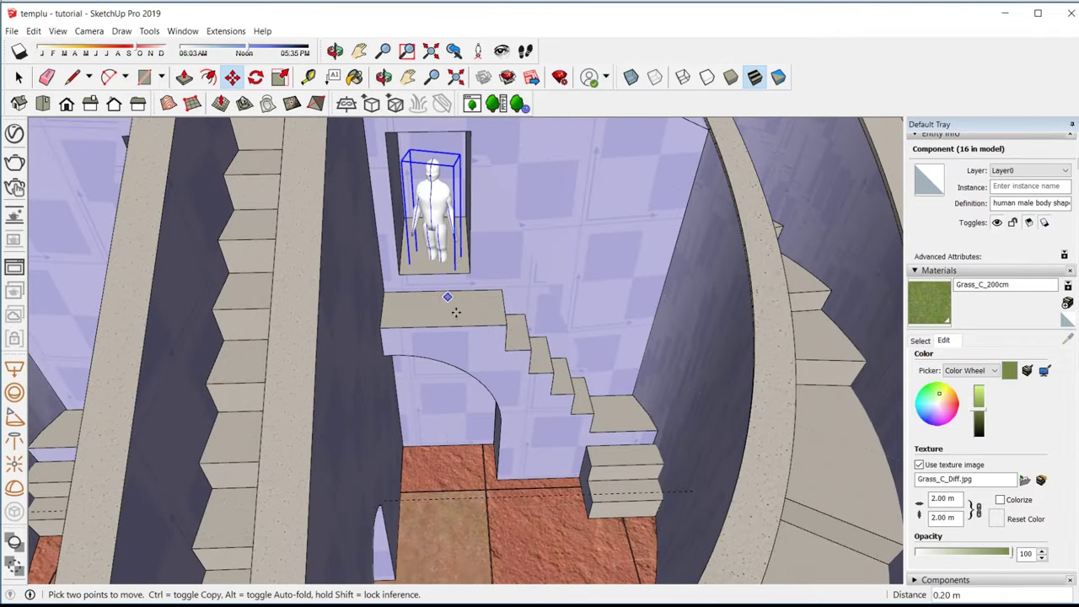
scroll(455, 312, up, 3)
scroll(441, 241, down, 8)
middle_drag(428, 293, 518, 352)
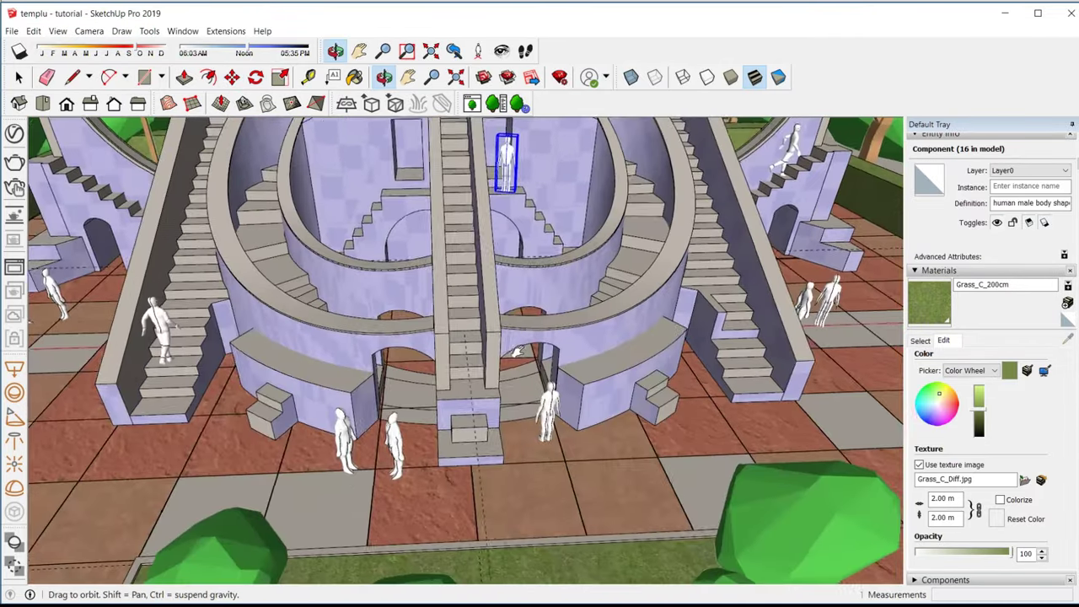
Tint the V-Ray SunLight light orange and re-run the interactive render of the front view
click(14, 188)
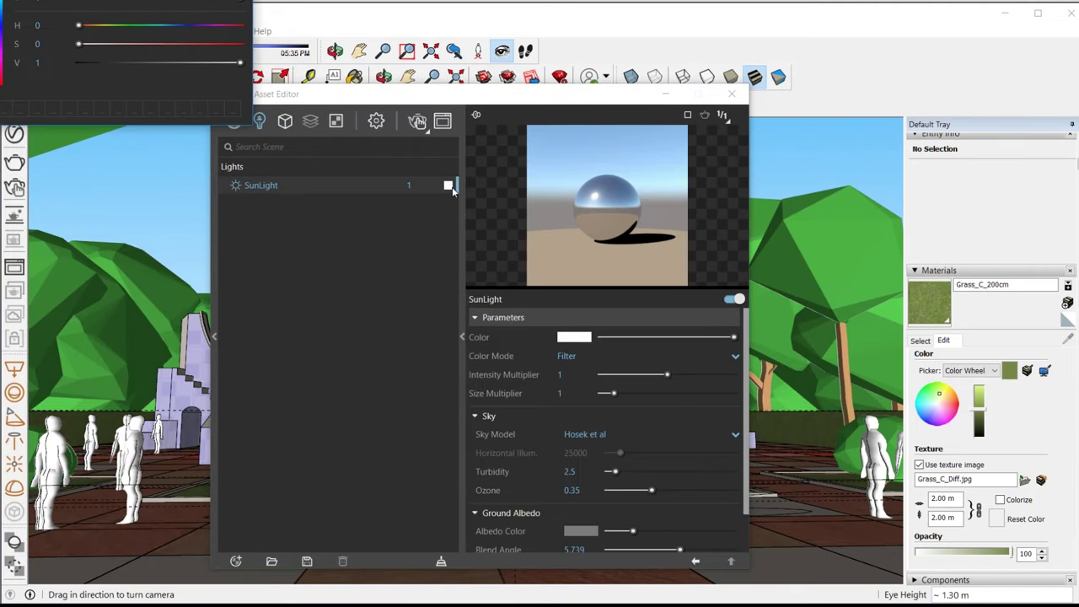
click(447, 185)
click(579, 271)
click(732, 94)
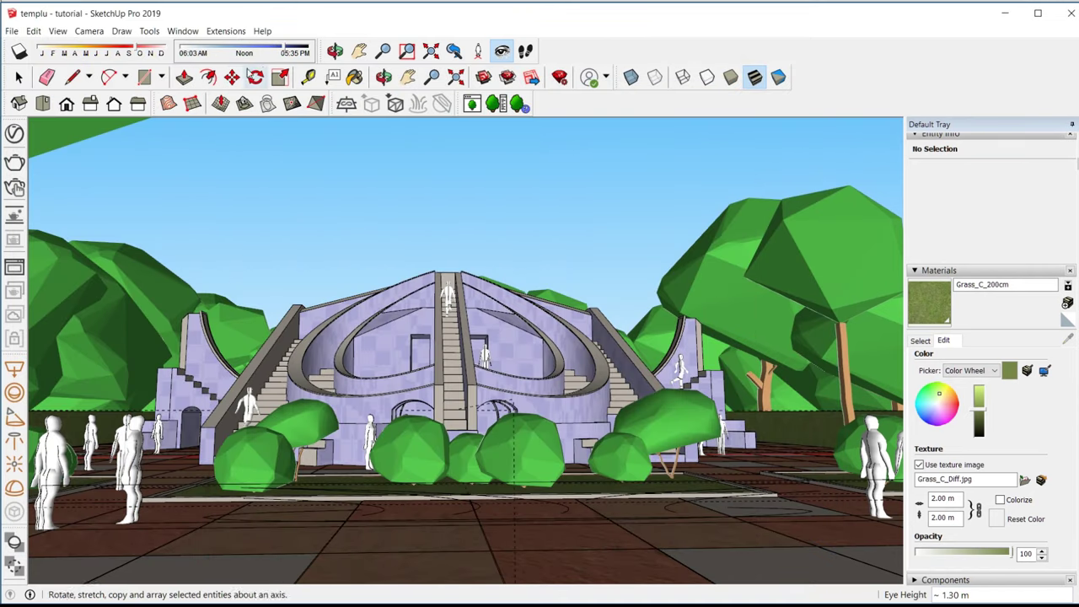
click(334, 51)
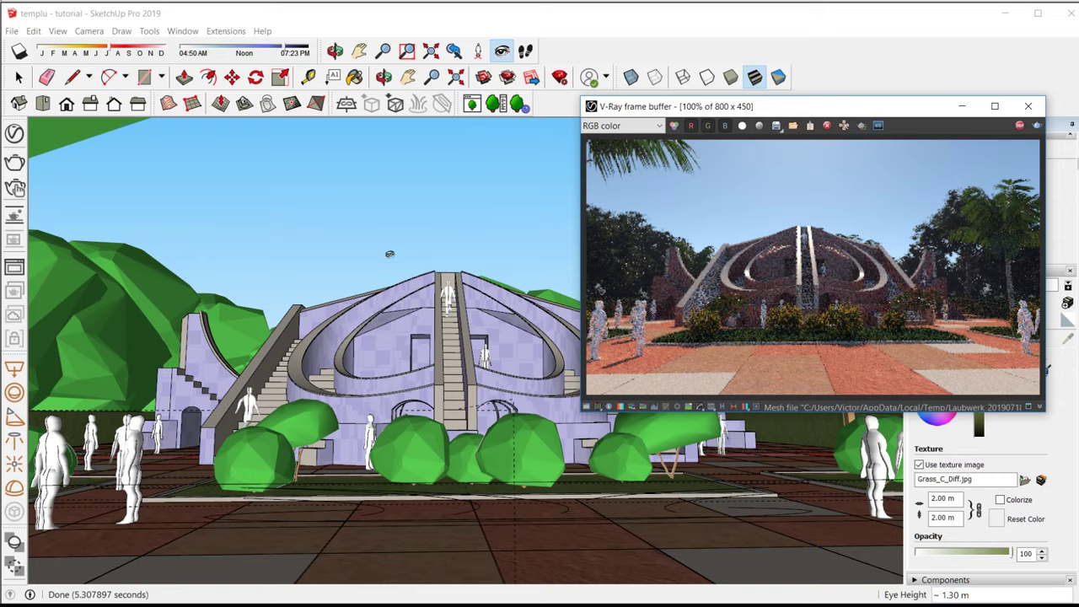
Reopen the V-Ray Asset Editor, move it aside, and orbit to a new view of the building
click(334, 51)
mouse_move(604, 97)
mouse_down()
mouse_move(508, 97)
mouse_move(440, 67)
mouse_up()
click(506, 61)
drag(505, 252, 493, 316)
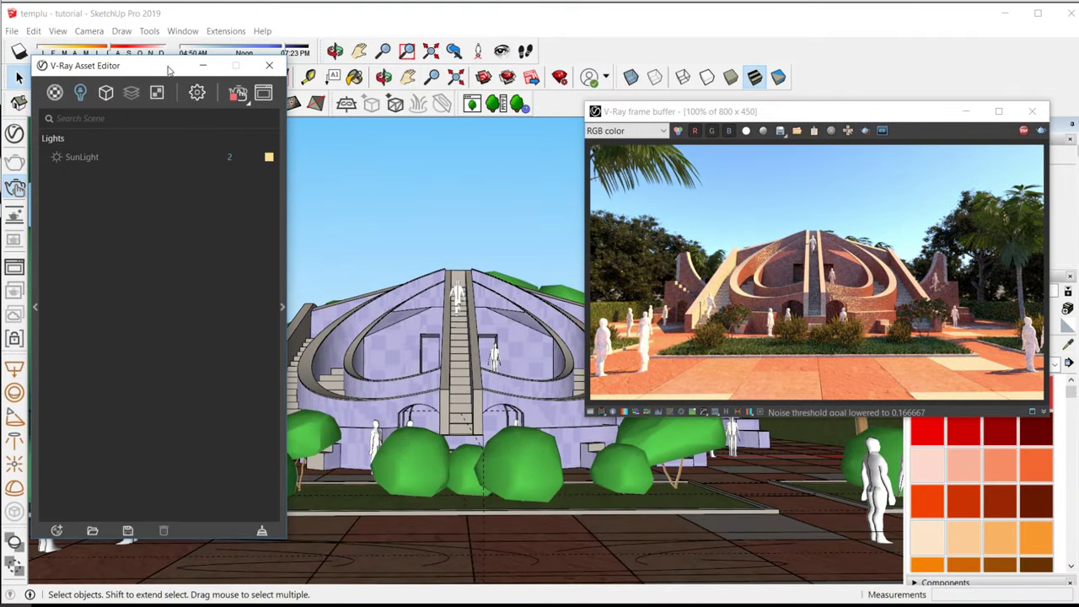
Enable volumetric aerial perspective without affecting the background, atmosphere height 2000, visibility range lowered to 6120
click(638, 256)
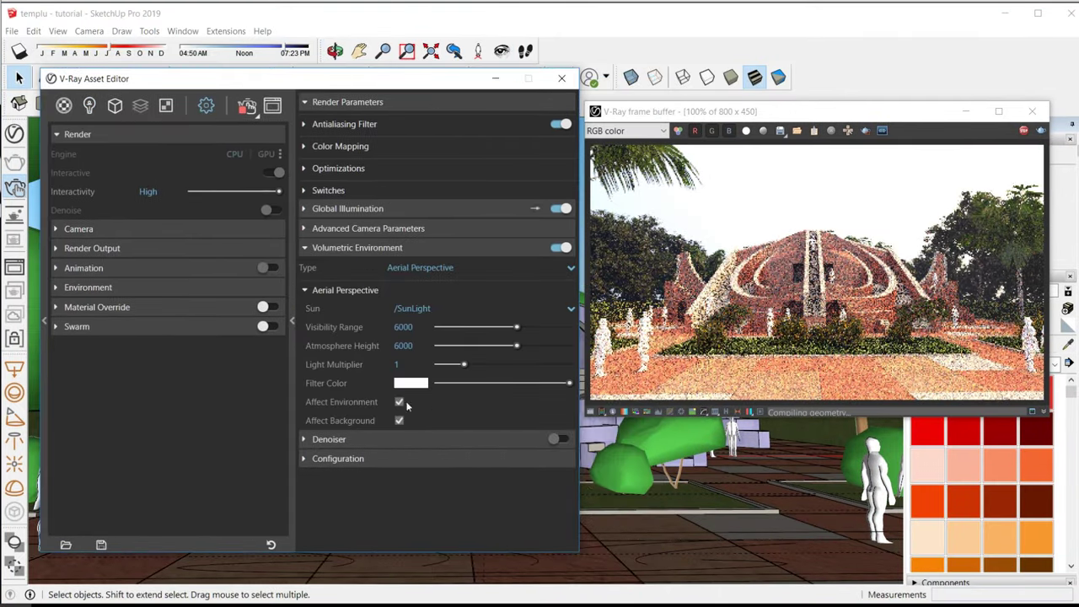
click(399, 421)
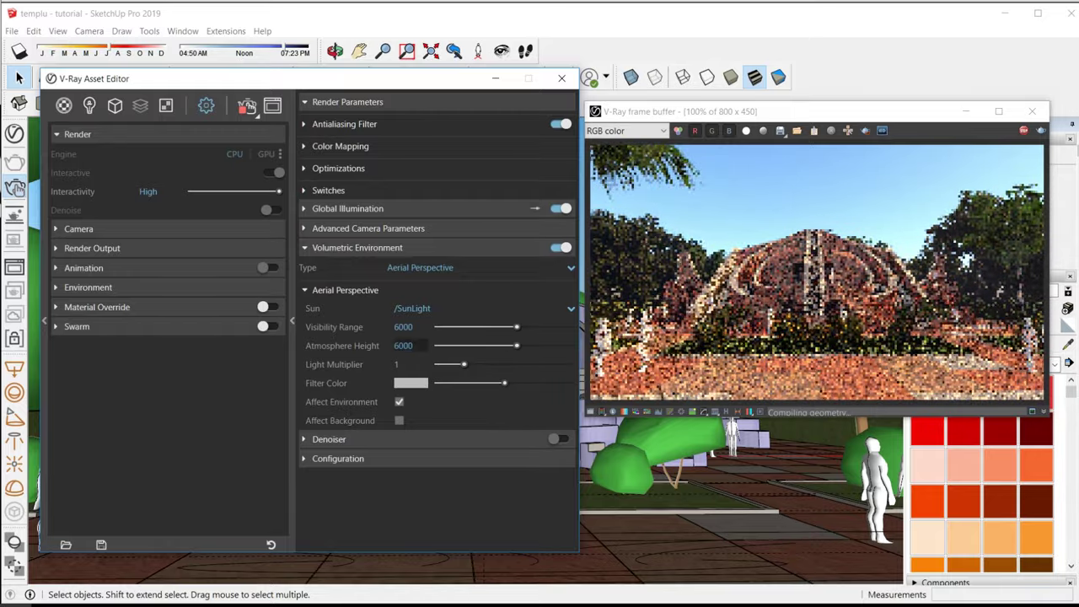
text(2000)
key(Return)
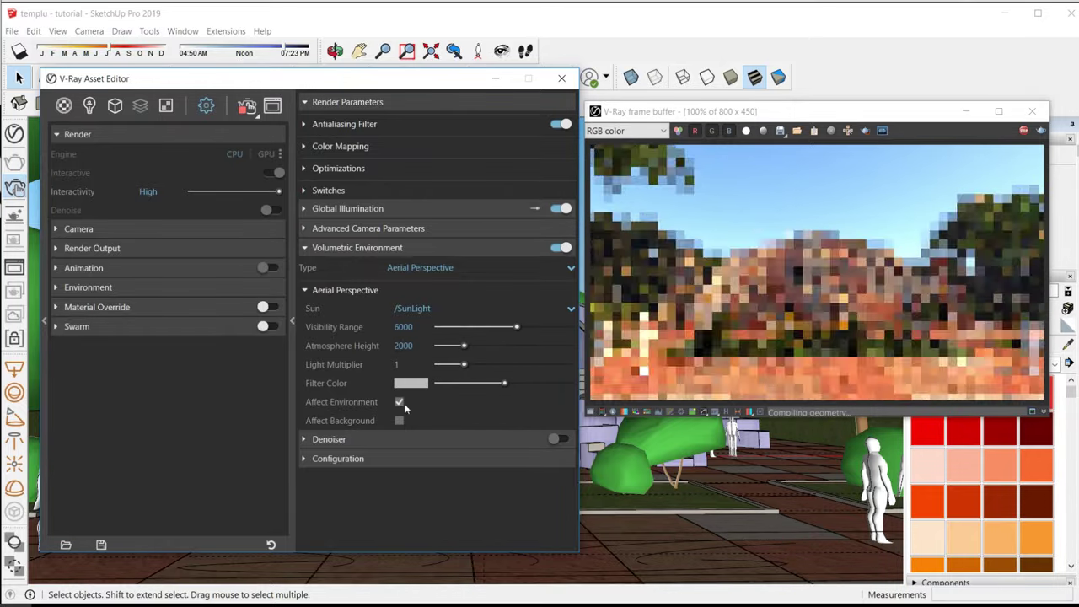
drag(536, 332, 515, 331)
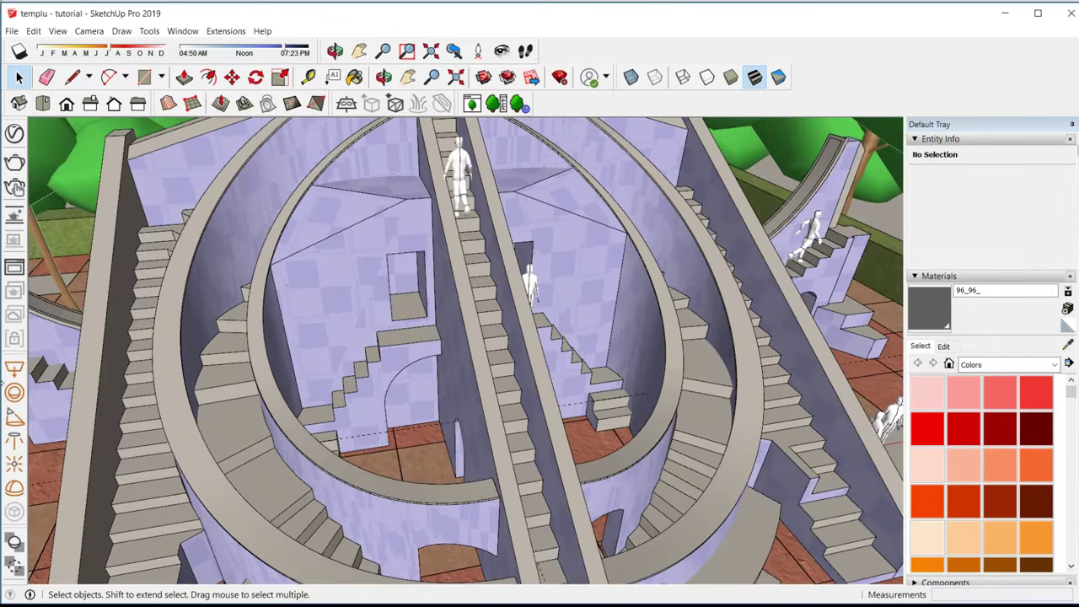
Select the rectangle light in the niche and paste a first copy
scroll(481, 357, up, 5)
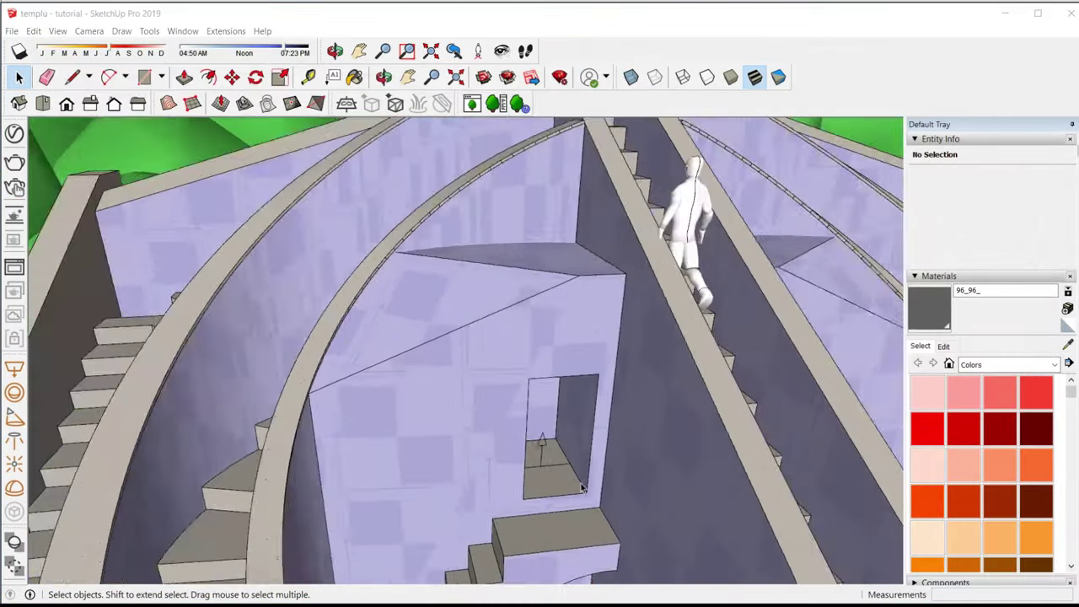
click(582, 487)
scroll(582, 487, down, 10)
click(232, 77)
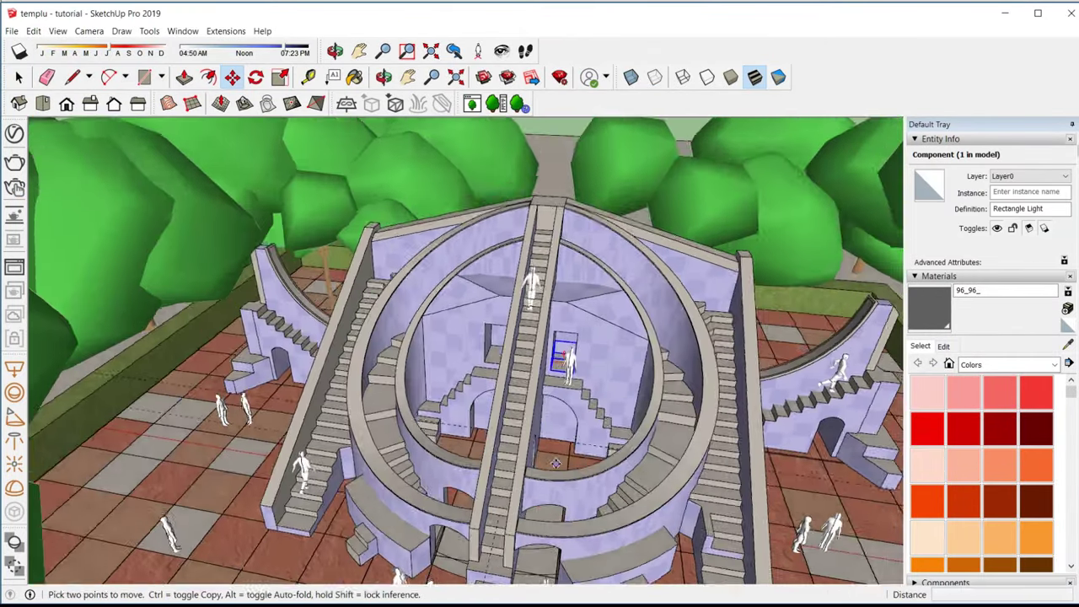
key(ctrl+v)
Paste rectangle light copies into the next two arches
scroll(555, 463, up, 10)
middle_drag(556, 462, 736, 405)
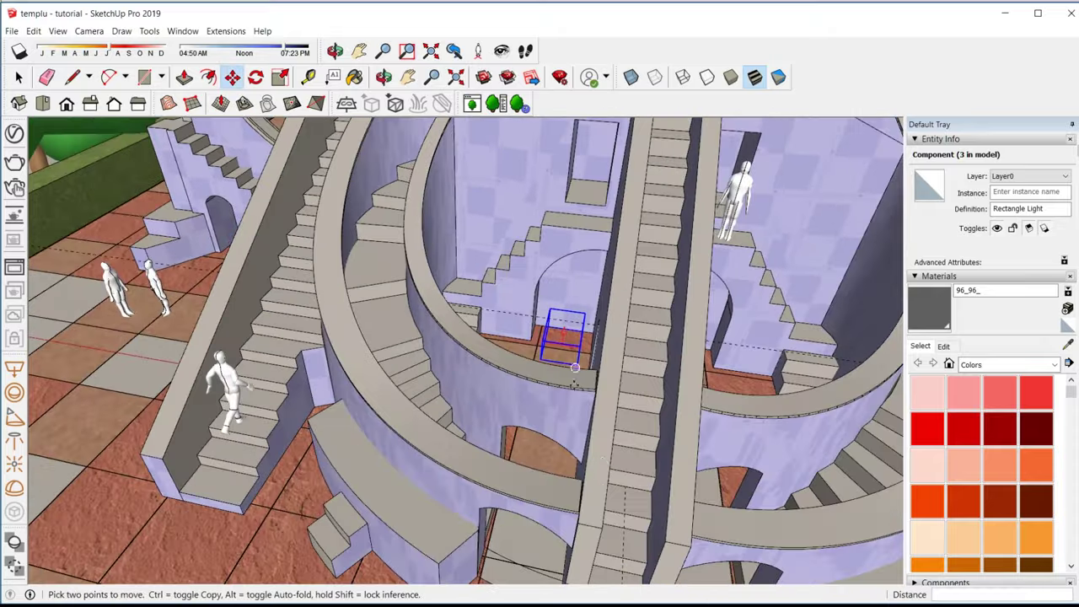
key(ctrl+v)
click(735, 405)
scroll(568, 241, down, 5)
middle_drag(568, 241, 590, 425)
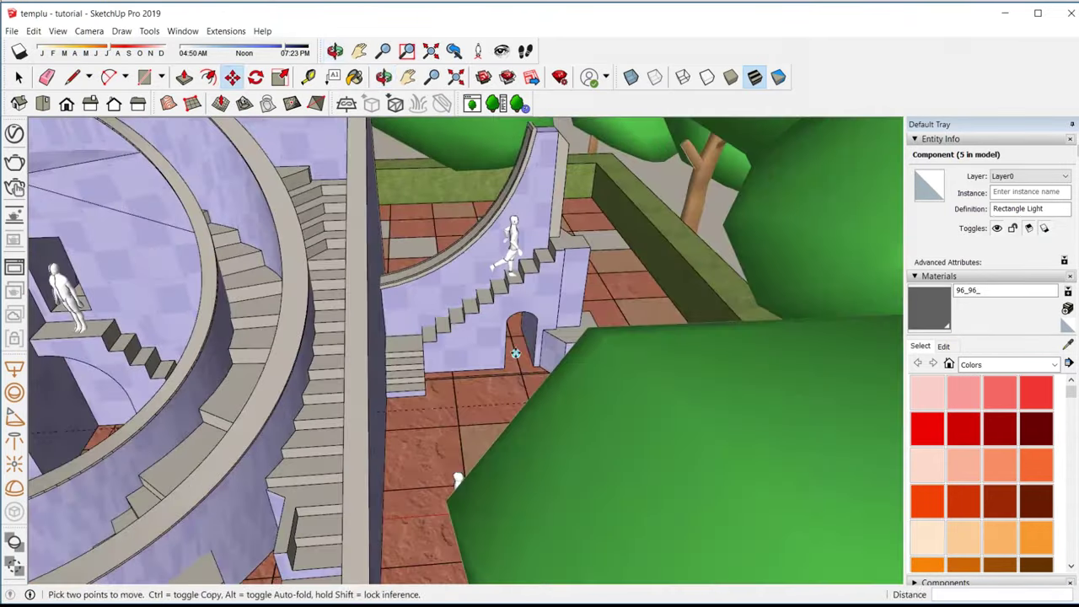
scroll(527, 318, up, 10)
key(ctrl+v)
click(527, 318)
Paste more rectangle light copies around the spiral stairs and onto the landing
scroll(528, 318, down, 10)
scroll(489, 282, up, 10)
mouse_move(489, 281)
middle_down()
mouse_move(433, 494)
mouse_move(394, 337)
middle_up()
scroll(424, 468, down, 10)
scroll(393, 306, up, 10)
key(ctrl+v)
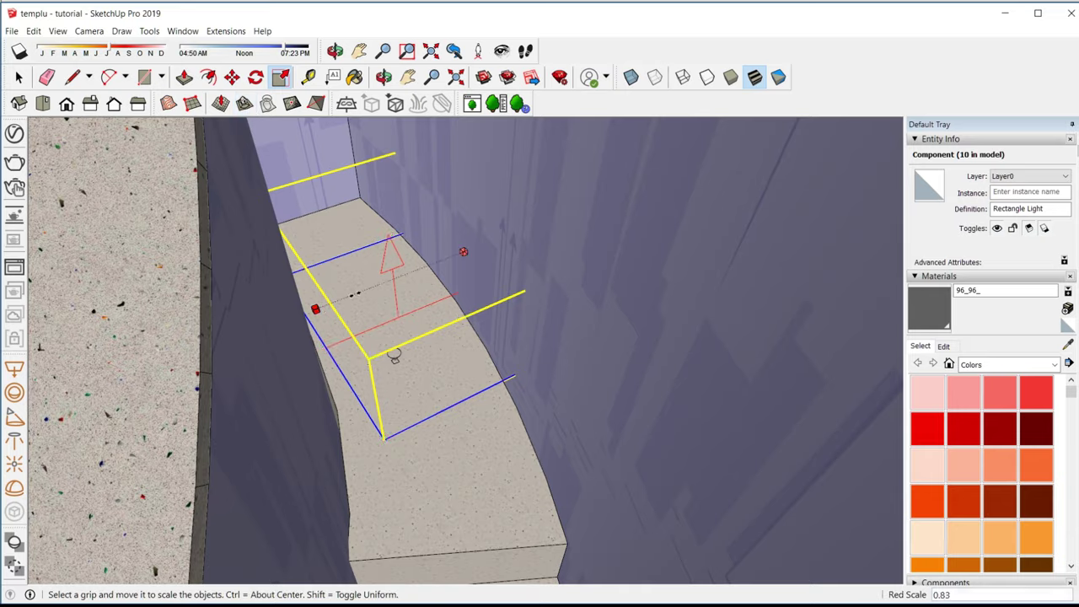
scroll(405, 462, down, 5)
key(ctrl+v)
click(578, 325)
scroll(578, 325, down, 5)
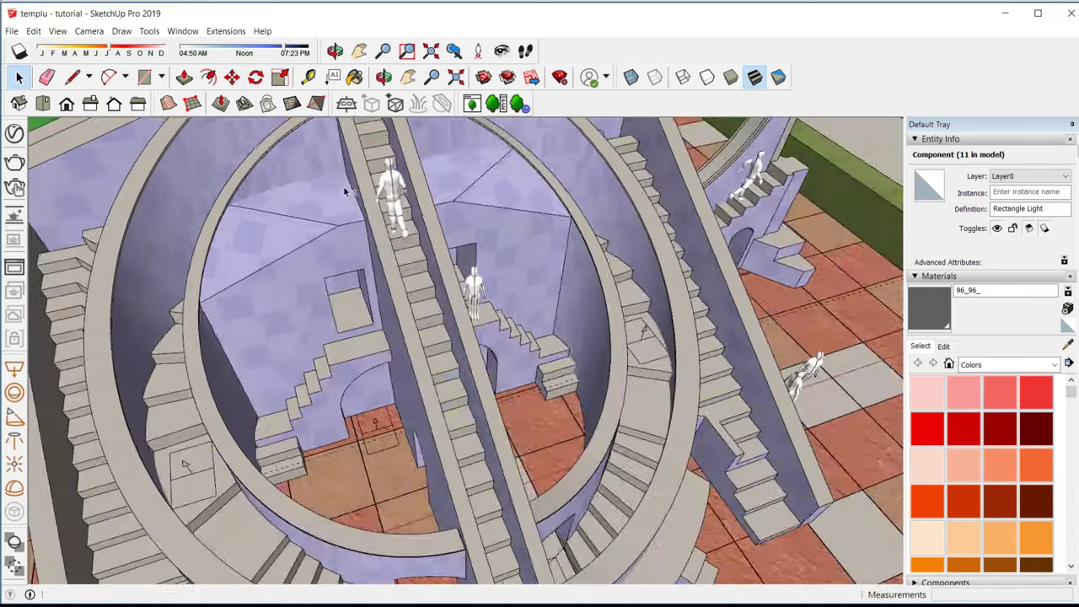
Orbit round to the stairs and start moving the selected rectangle light
middle_drag(578, 325, 507, 292)
mouse_move(430, 328)
middle_down()
mouse_move(455, 354)
mouse_move(481, 438)
mouse_move(450, 480)
mouse_move(502, 472)
mouse_move(284, 396)
mouse_move(582, 361)
mouse_move(531, 396)
mouse_move(396, 261)
mouse_move(589, 371)
middle_up()
scroll(480, 455, up, 5)
scroll(486, 474, up, 4)
key(m)
key(space)
Move and rotate the rectangle light into place among the grass-bed shrubs
scroll(284, 396, down, 5)
scroll(582, 360, up, 5)
scroll(531, 396, up, 3)
scroll(531, 404, up, 3)
scroll(531, 411, down, 2)
scroll(396, 262, down, 5)
scroll(652, 374, up, 5)
key(m)
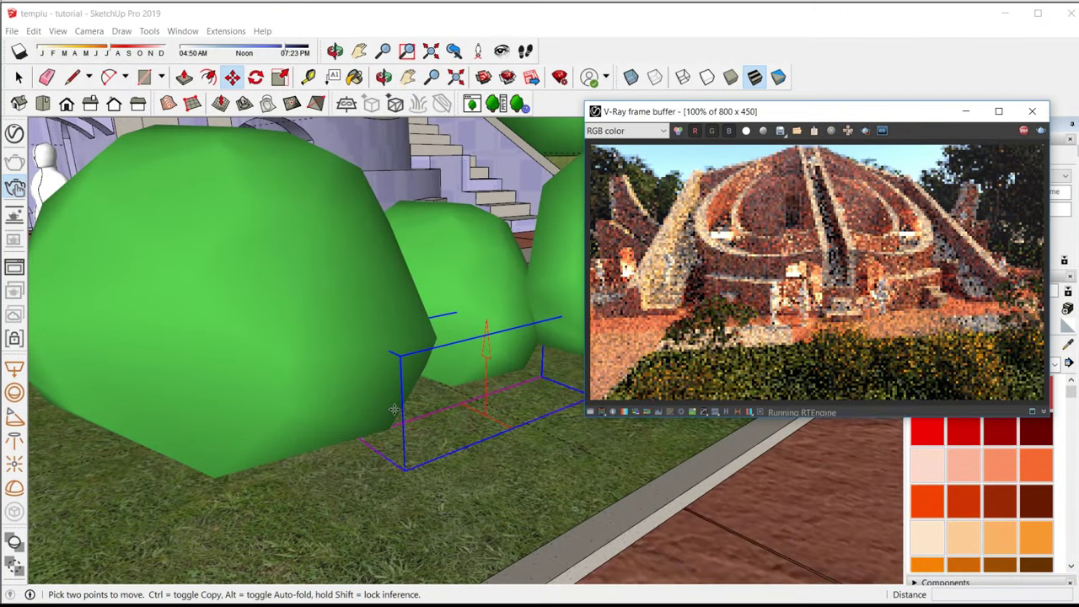
mouse_move(458, 305)
middle_down()
mouse_move(453, 280)
mouse_move(469, 301)
mouse_move(337, 446)
mouse_move(308, 441)
middle_up()
key(q)
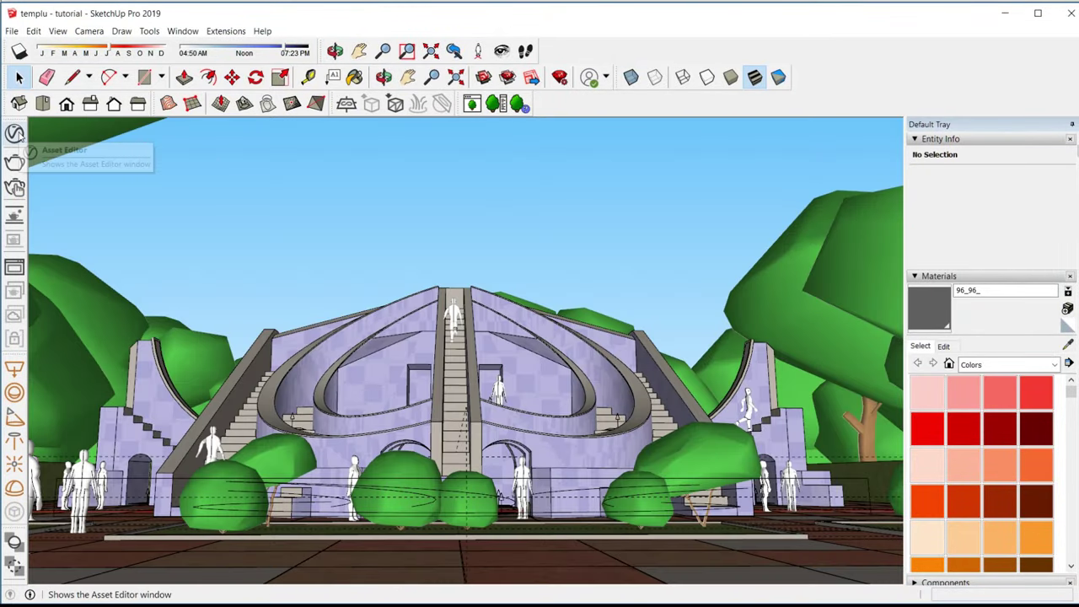
Open the V-Ray Asset Editor render settings and expand the render output options
click(15, 132)
click(259, 105)
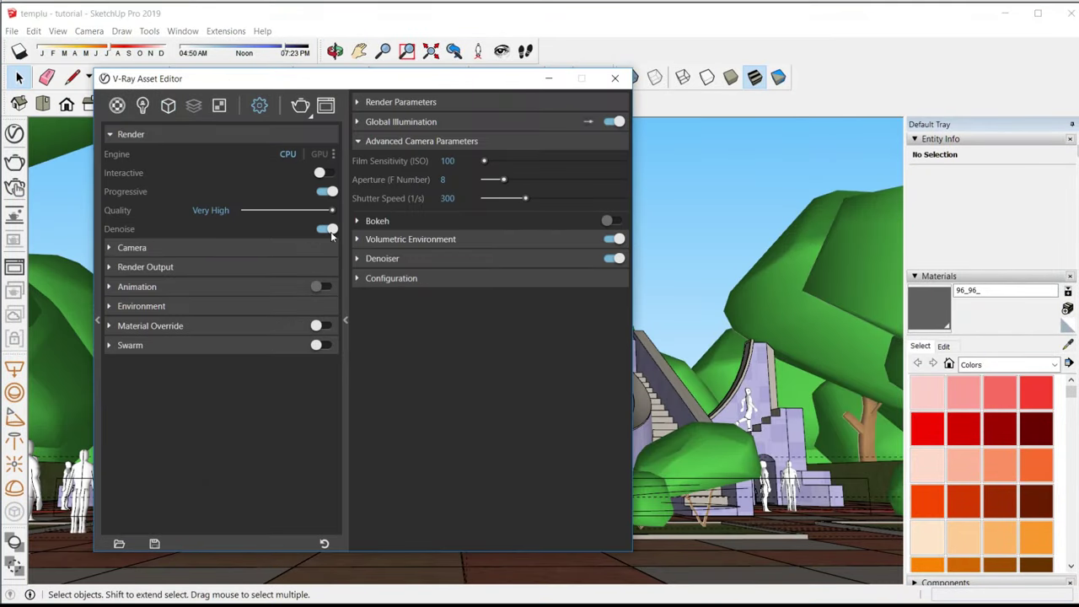
click(145, 267)
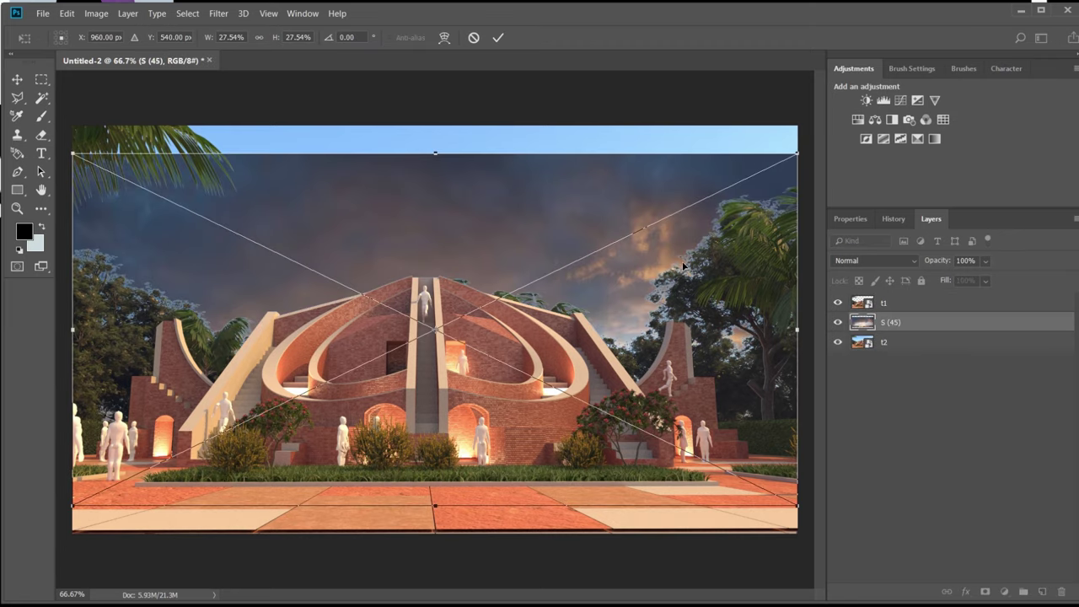
Commit the sky layer, set it to 80% opacity, and add a gradient layer mask
key(Return)
right_click(885, 322)
click(944, 8)
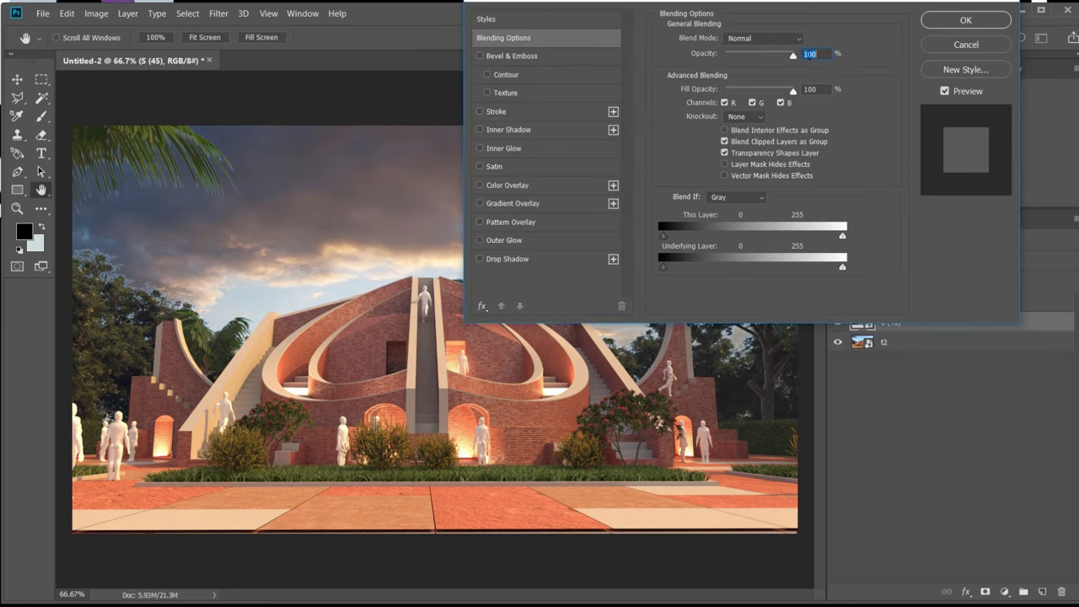
text(80)
click(970, 252)
click(985, 591)
click(85, 513)
right_click(927, 322)
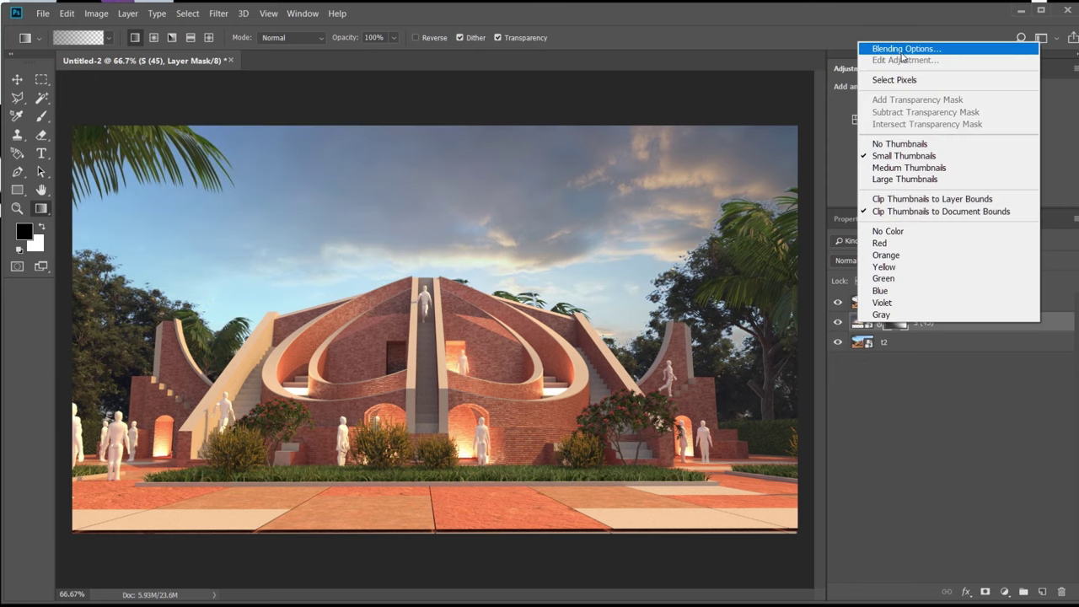
click(944, 45)
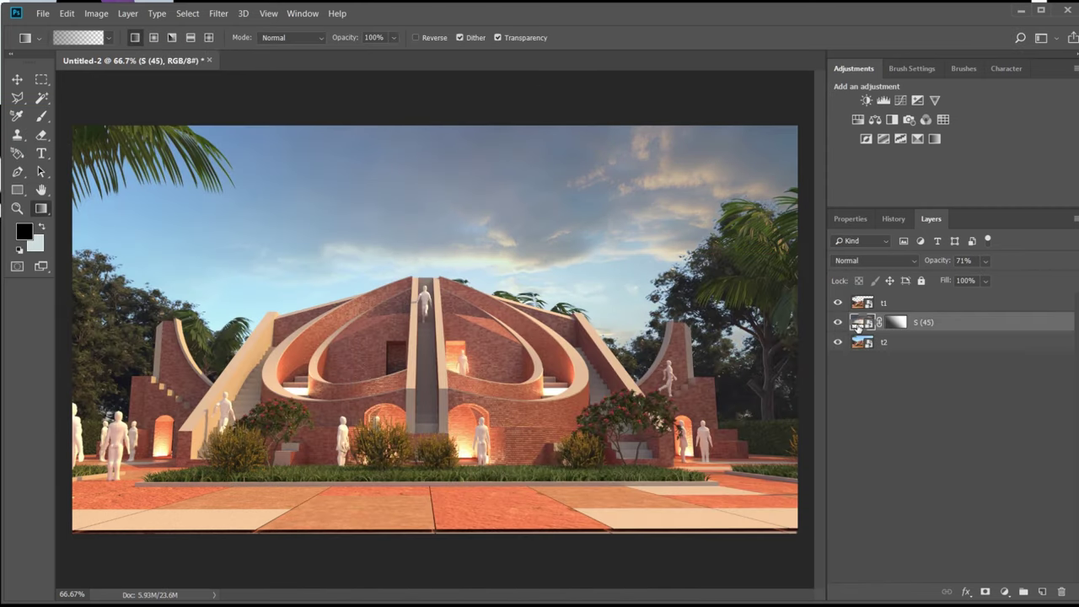
click(925, 119)
Add a Color Lookup adjustment layer set to Overlay blending
click(933, 268)
click(935, 168)
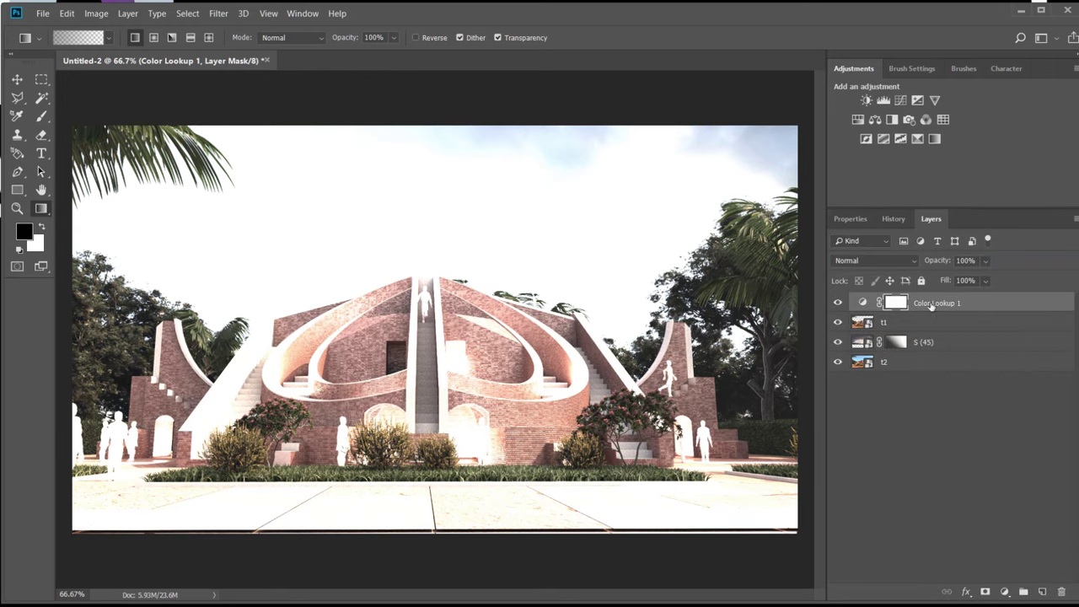
double_click(970, 303)
click(337, 207)
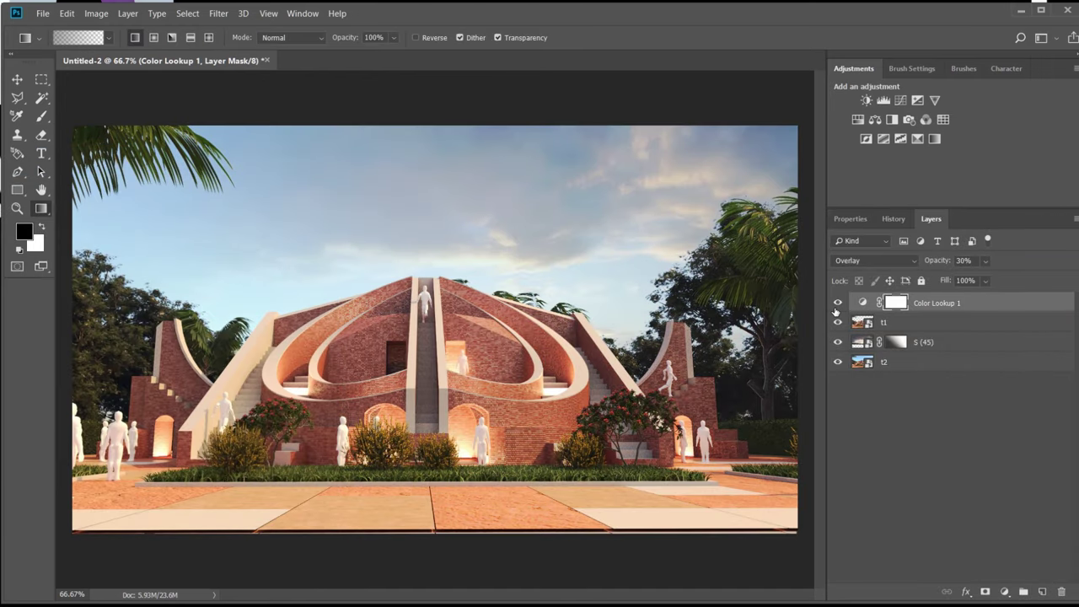
click(942, 119)
Add a second Candlelight Color Lookup at Soft Light 35% and begin an orange Outer Glow
click(933, 266)
click(935, 169)
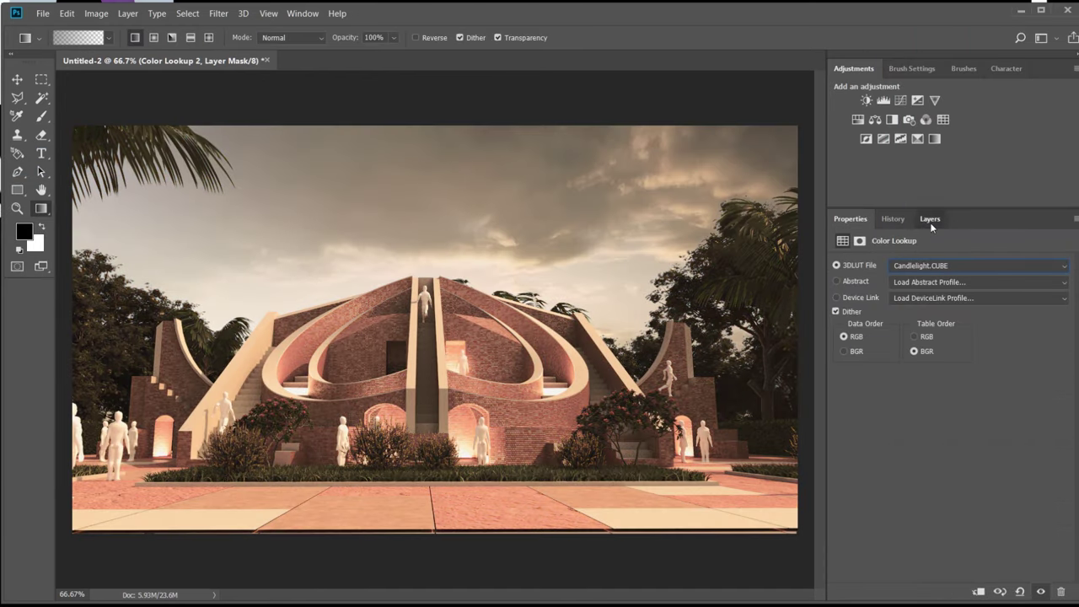
double_click(969, 303)
click(371, 219)
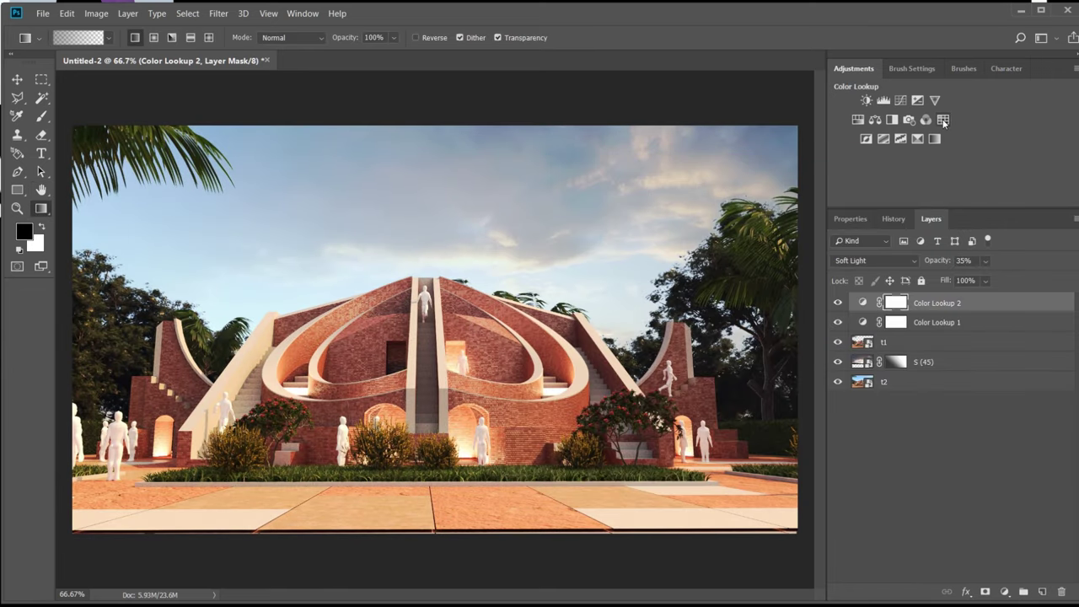
double_click(876, 302)
click(544, 420)
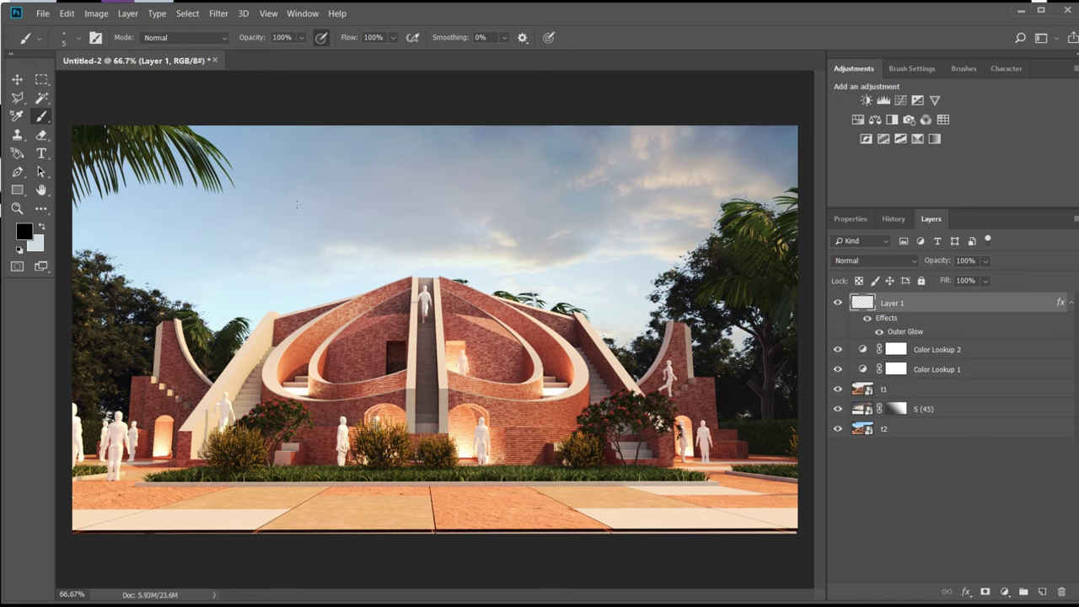
Set up a soft orange brush at 9% opacity, size 124, to paint arch glows
right_click(297, 204)
key(Escape)
key(0)
key(9)
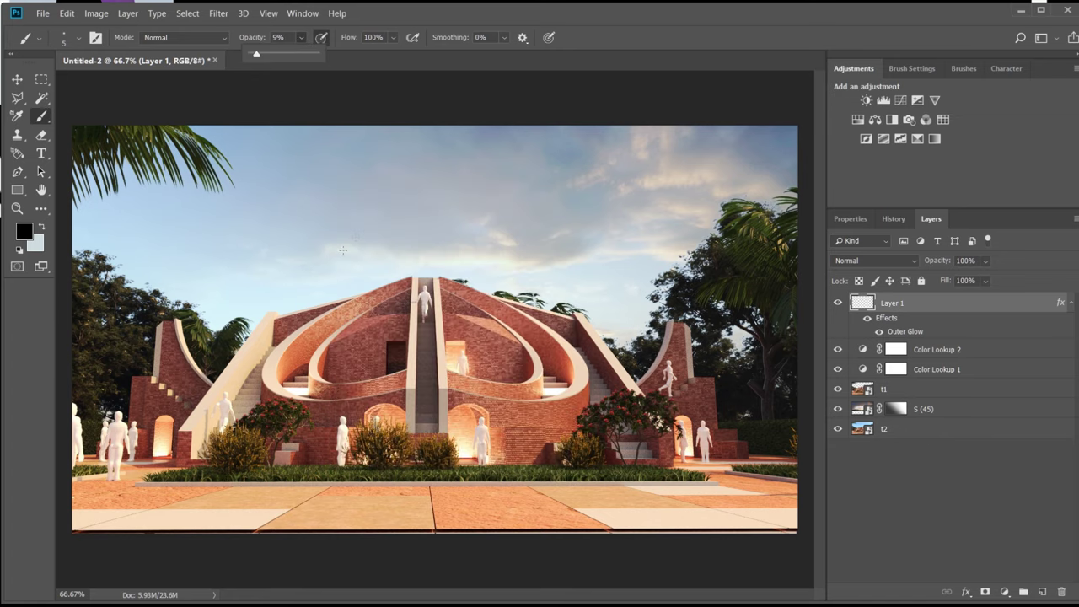
click(24, 230)
right_click(548, 286)
key(Return)
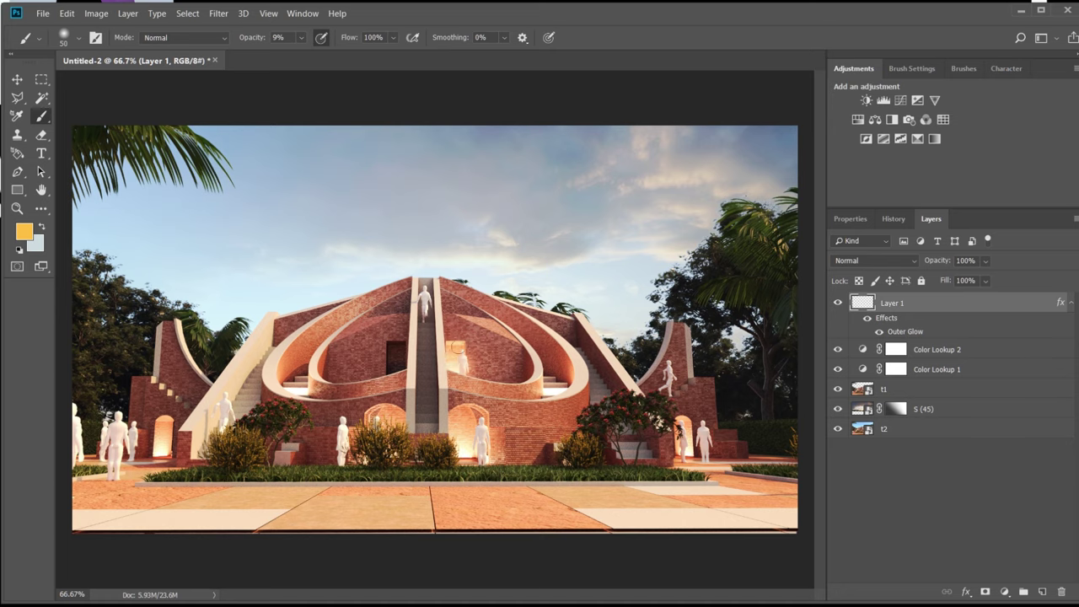
right_click(473, 432)
drag(567, 356, 607, 360)
key(Return)
Duplicate the glowing Layer 1 and choose a pale blue painting colour
right_click(901, 303)
click(822, 307)
key(ctrl+j)
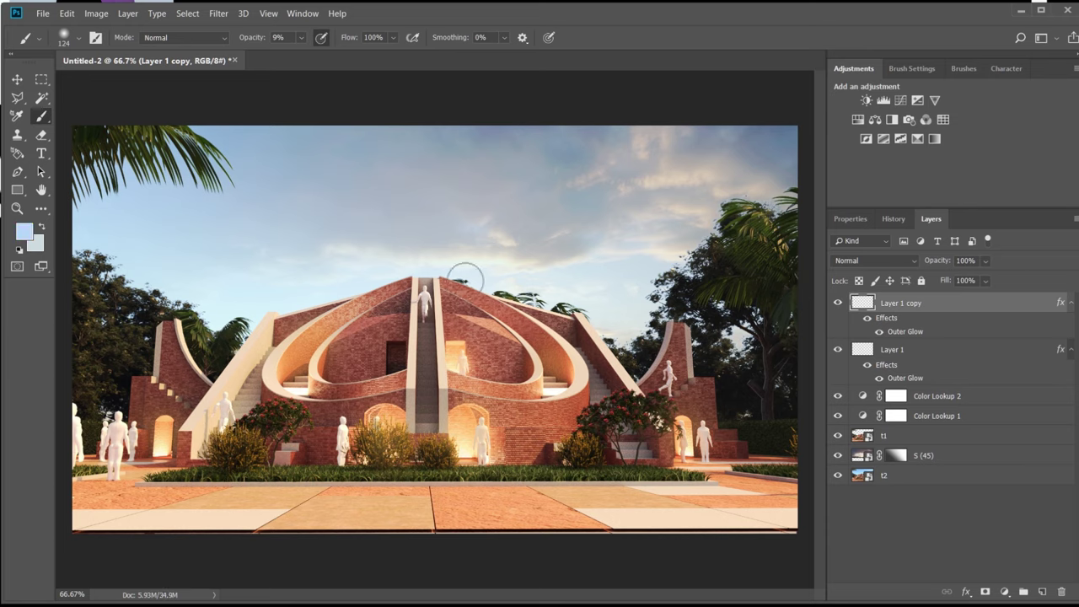
click(26, 228)
key(Return)
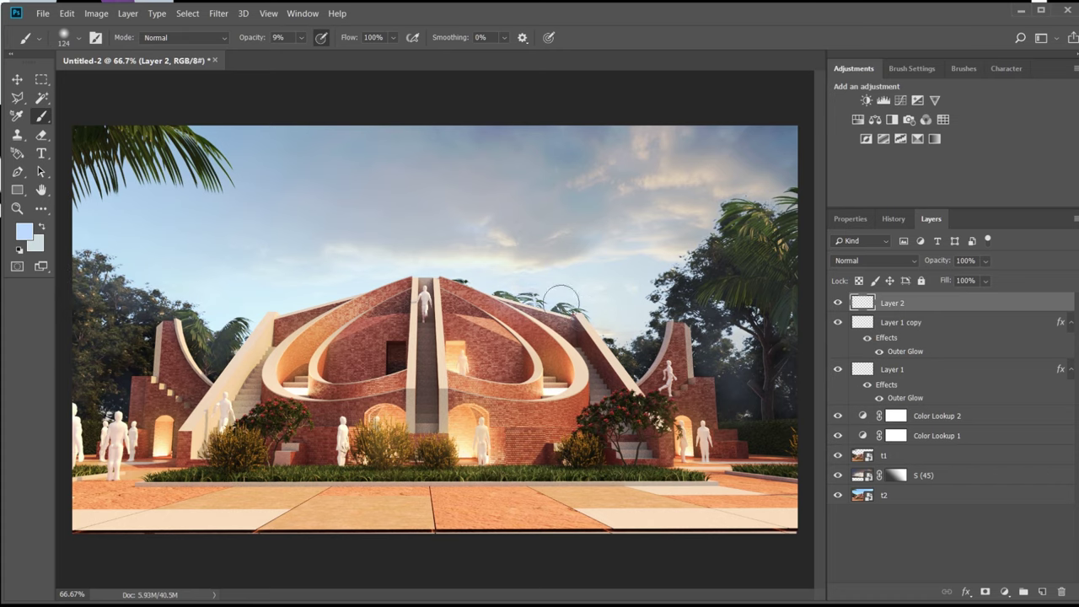
Set Layer 2 to 80% opacity
right_click(862, 304)
click(887, 309)
text(80)
key(Return)
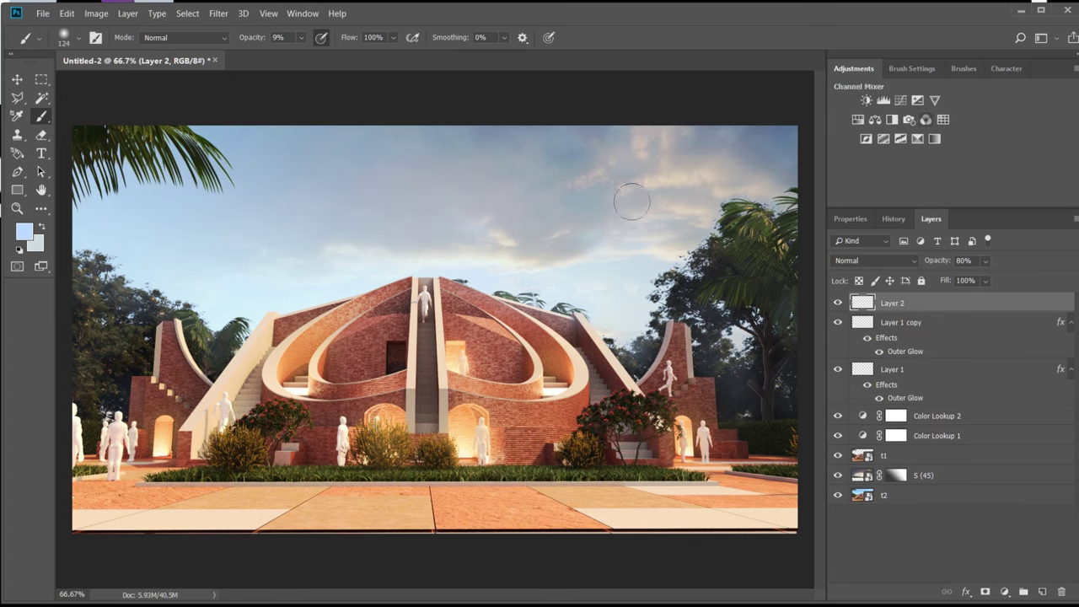
Place the moon in the upper-right sky in Screen mode at 60% opacity
drag(284, 475, 615, 155)
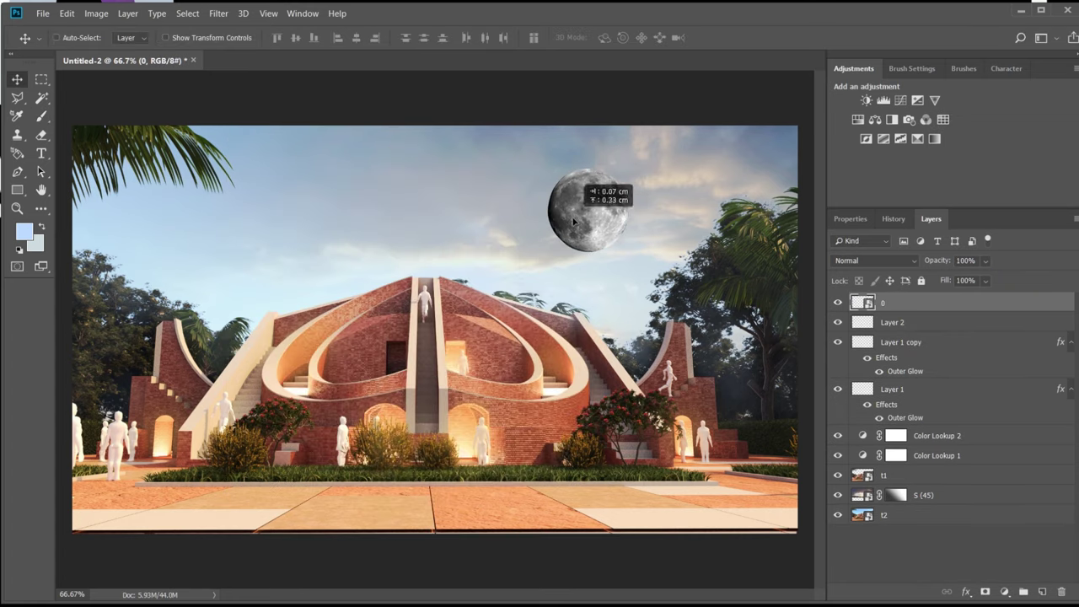
double_click(970, 303)
click(826, 225)
click(843, 353)
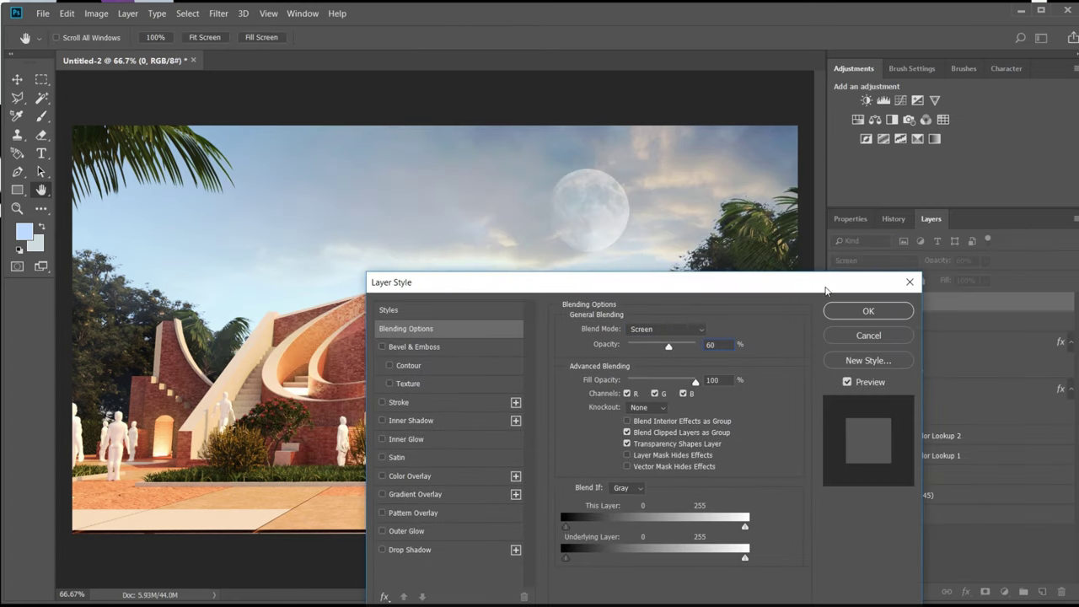
Enlarge the birds, apply a Motion Blur, and change their blend mode
drag(620, 233, 649, 225)
key(Return)
right_click(907, 302)
click(936, 10)
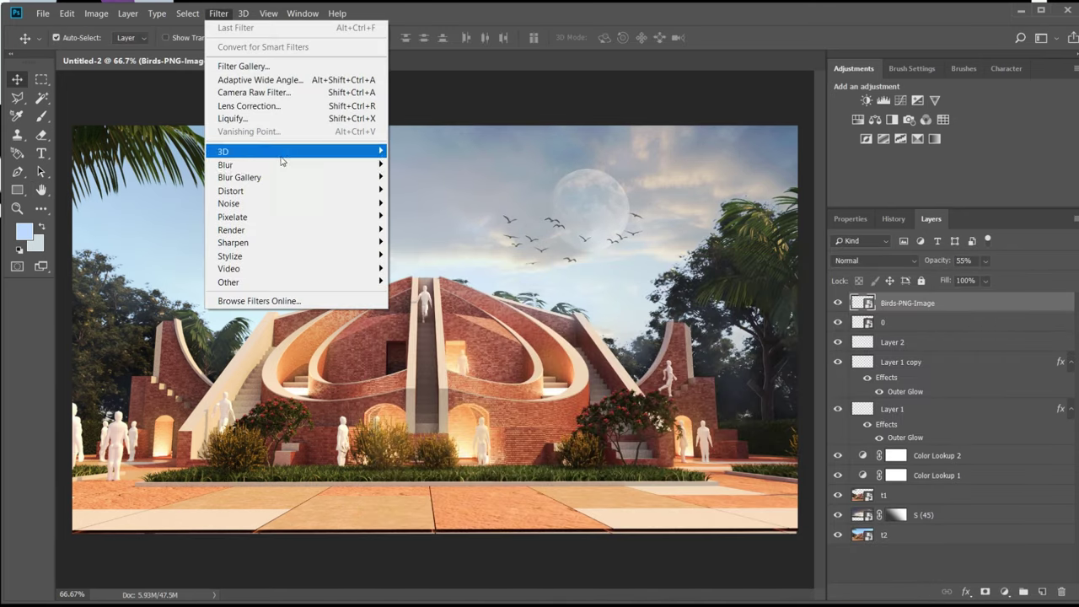
click(444, 241)
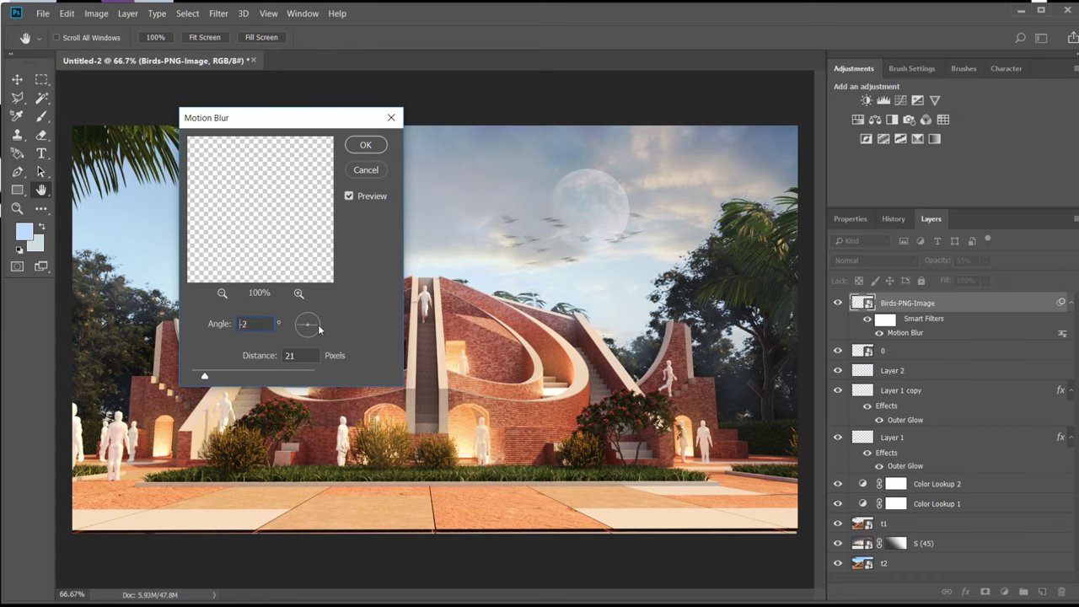
click(366, 144)
right_click(907, 302)
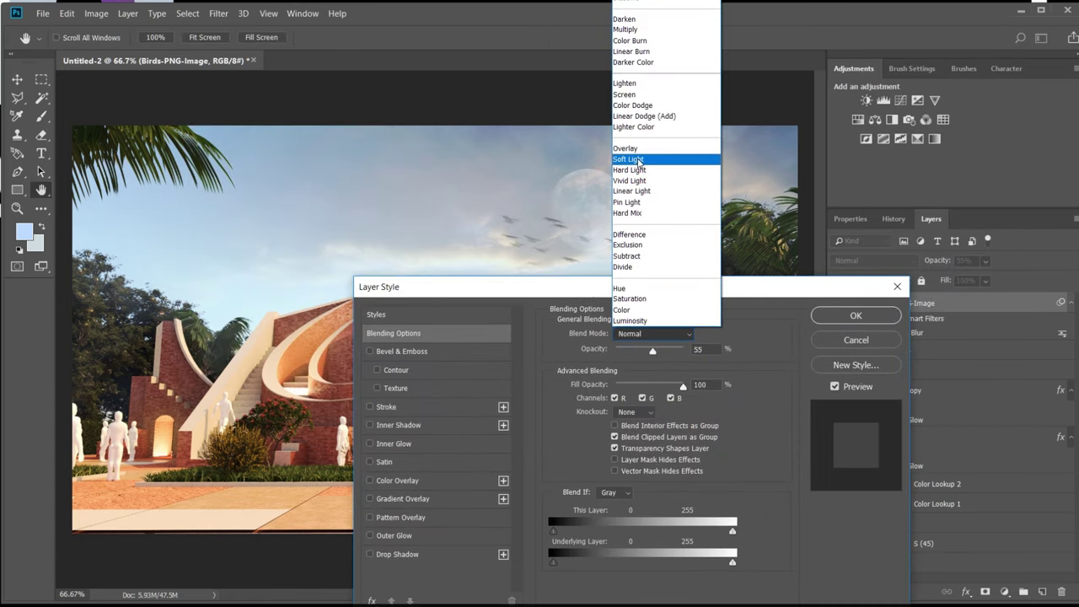
click(855, 315)
Add a Color Lookup 3 adjustment above Layer 2 and browse the 3D LUT presets
click(901, 371)
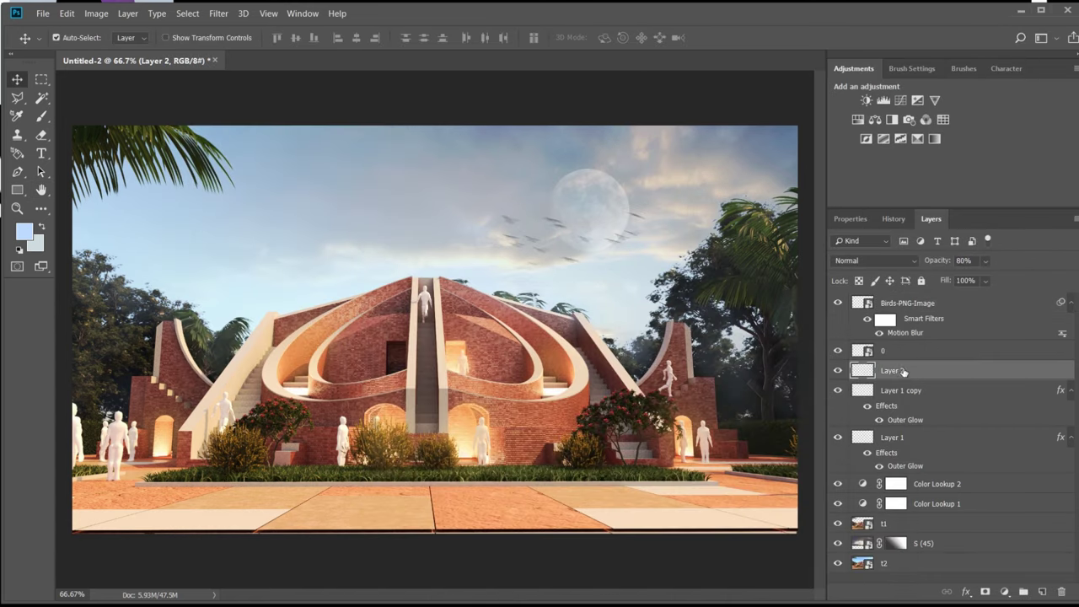
click(942, 119)
click(922, 265)
Give Color Lookup 3 a warming LUT at 20% opacity
click(918, 186)
click(930, 218)
right_click(901, 371)
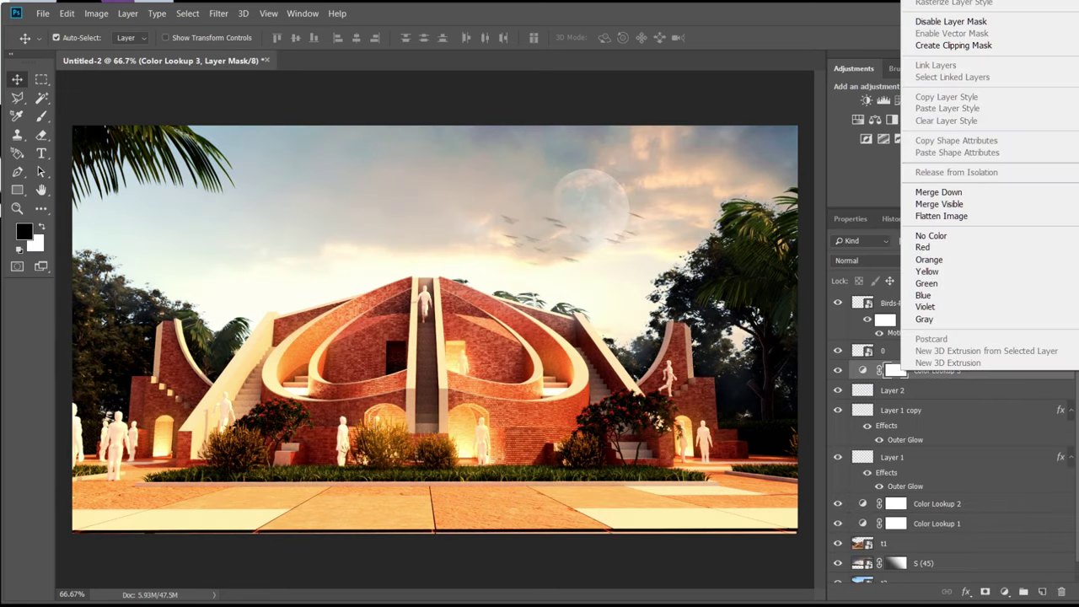
text(20)
key(Return)
right_click(871, 371)
click(868, 95)
key(Return)
Add Color Lookup 4 with a 3D LUT, blended in Lighten mode at 29% opacity
click(943, 119)
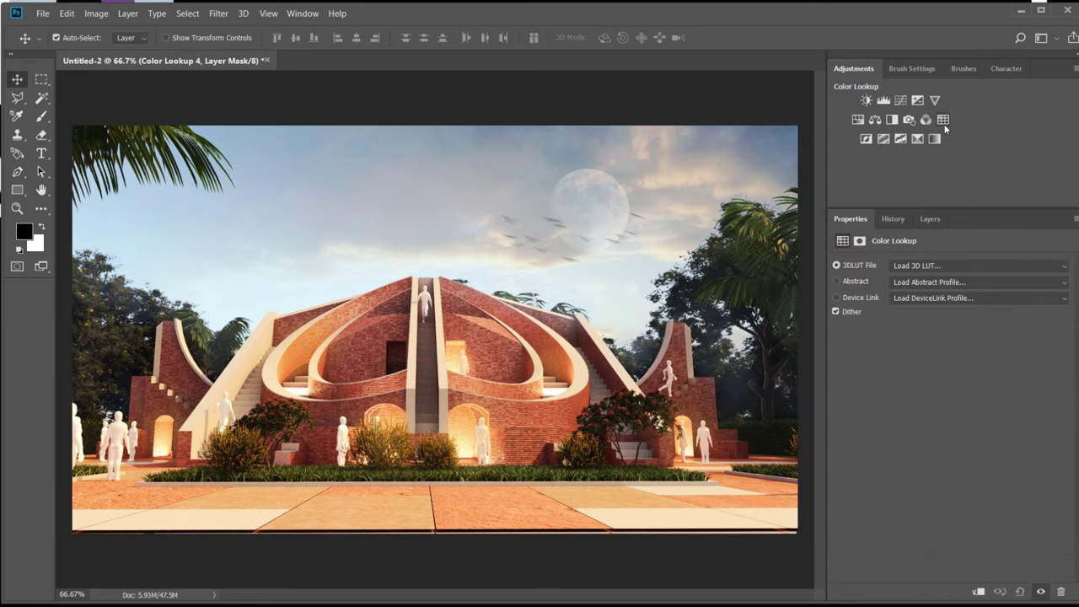
click(954, 265)
click(982, 241)
click(929, 218)
double_click(1011, 484)
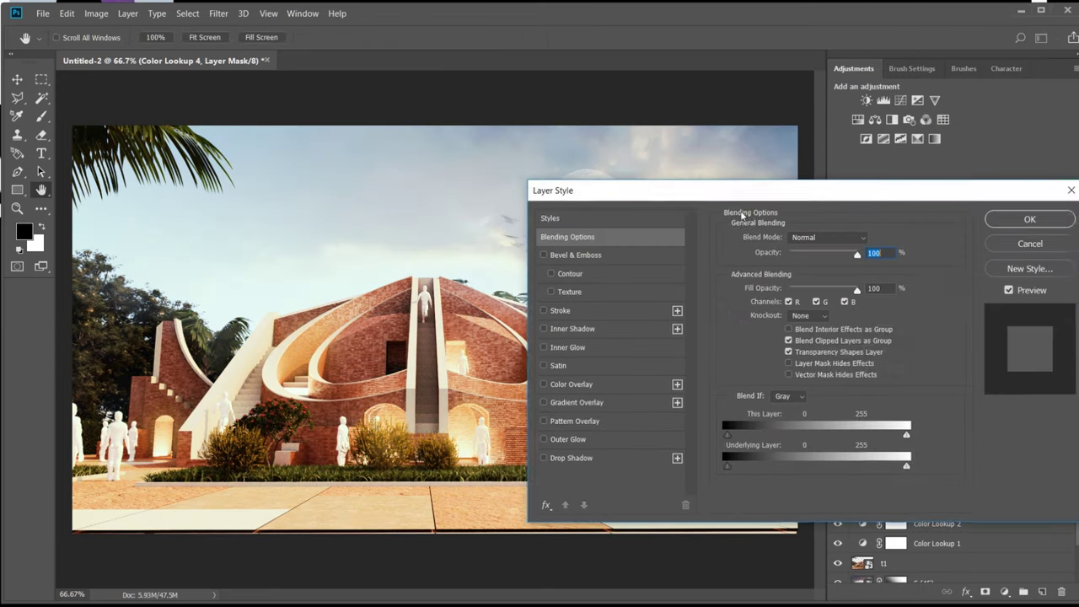
click(855, 234)
click(842, 346)
drag(901, 251, 854, 255)
key(Return)
Add Color Lookup 5 with a desaturating LUT at 28% opacity
click(942, 119)
click(1000, 264)
click(969, 362)
click(932, 219)
right_click(936, 370)
click(969, 11)
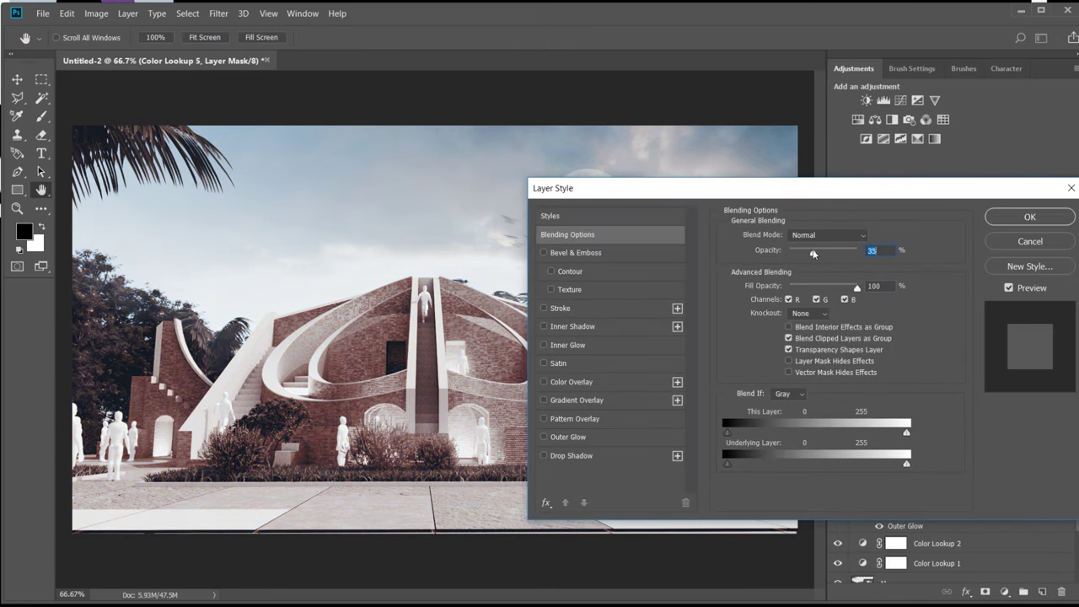
drag(818, 254, 809, 253)
key(Return)
Add Color Lookup 6 with another 3D LUT at a reduced opacity
click(942, 119)
click(969, 296)
click(969, 371)
right_click(935, 370)
click(969, 10)
drag(802, 255, 798, 253)
key(Return)
Merge all visible layers into the single Birds-PNG-Image layer
click(931, 301)
right_click(919, 558)
click(938, 402)
key(l)
click(135, 457)
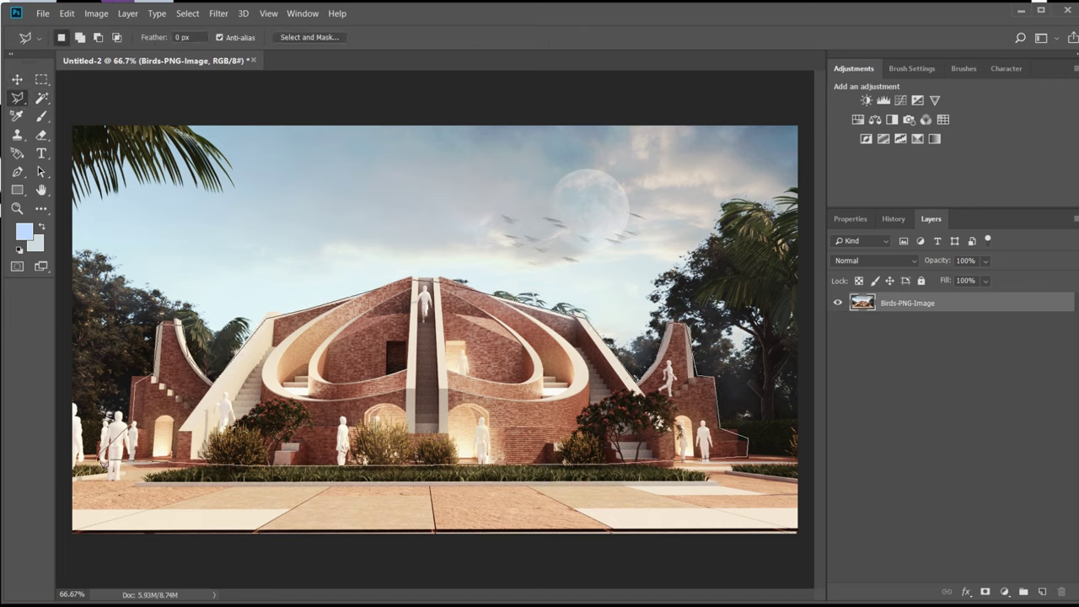
Copy the outlined observatory to a new layer, flip it vertically, and move it onto the paving
click(135, 457)
key(ctrl+j)
key(ctrl+t)
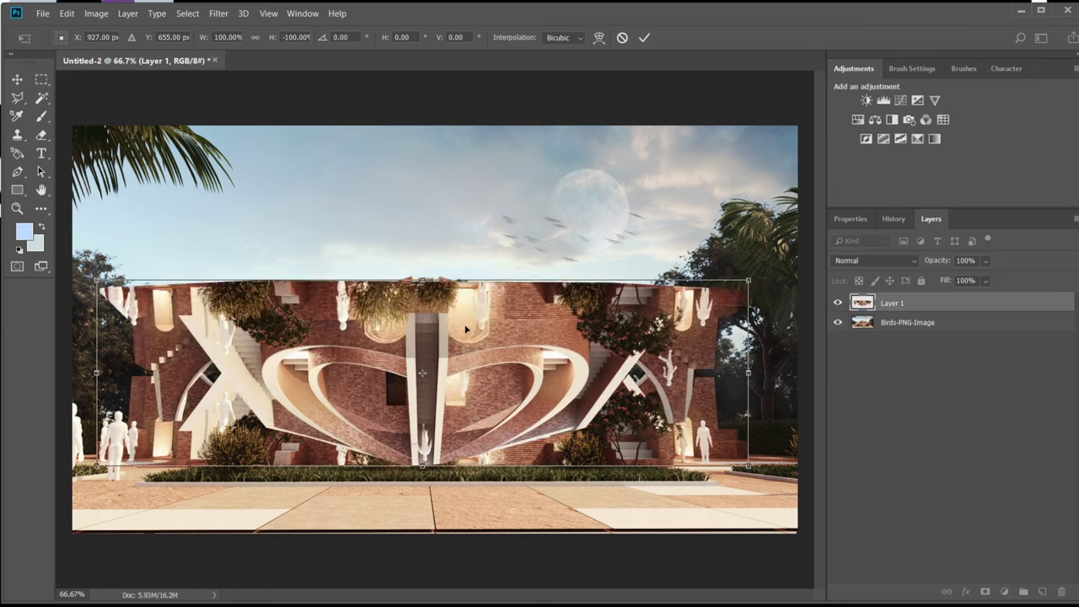
drag(465, 328, 475, 500)
key(Return)
Lower the reflection layer's opacity to 64%
right_click(891, 302)
click(936, 8)
drag(857, 250, 834, 250)
key(Return)
click(166, 487)
key(Escape)
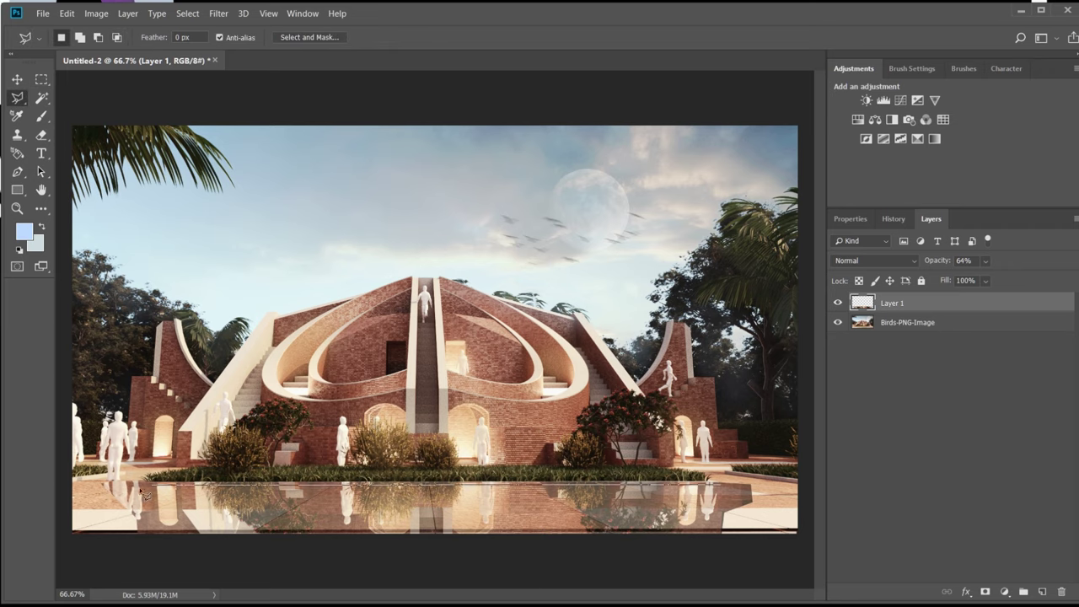
Erase the reflection's top edge and fade its lower part
key(e)
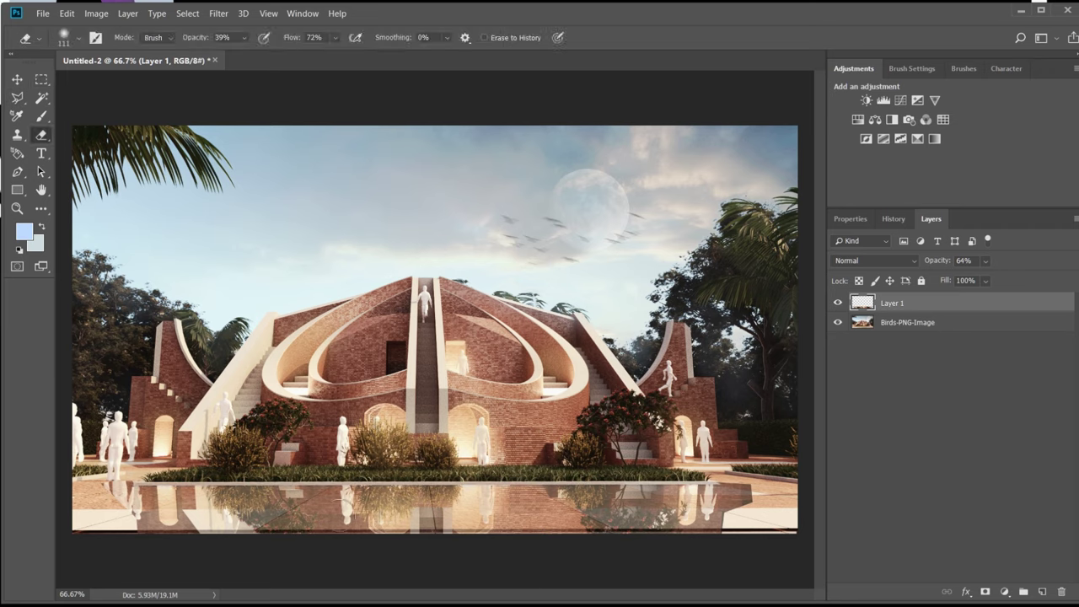
drag(118, 481, 136, 487)
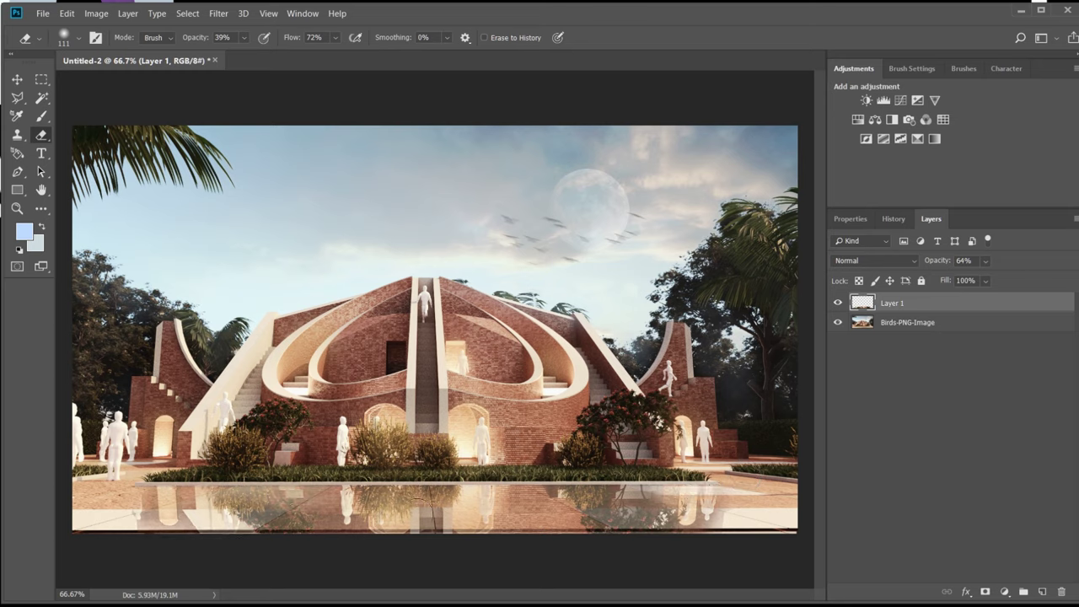
drag(507, 516, 390, 524)
drag(368, 489, 301, 534)
Add a layer mask to the reflection and fade it with a gradient
click(984, 592)
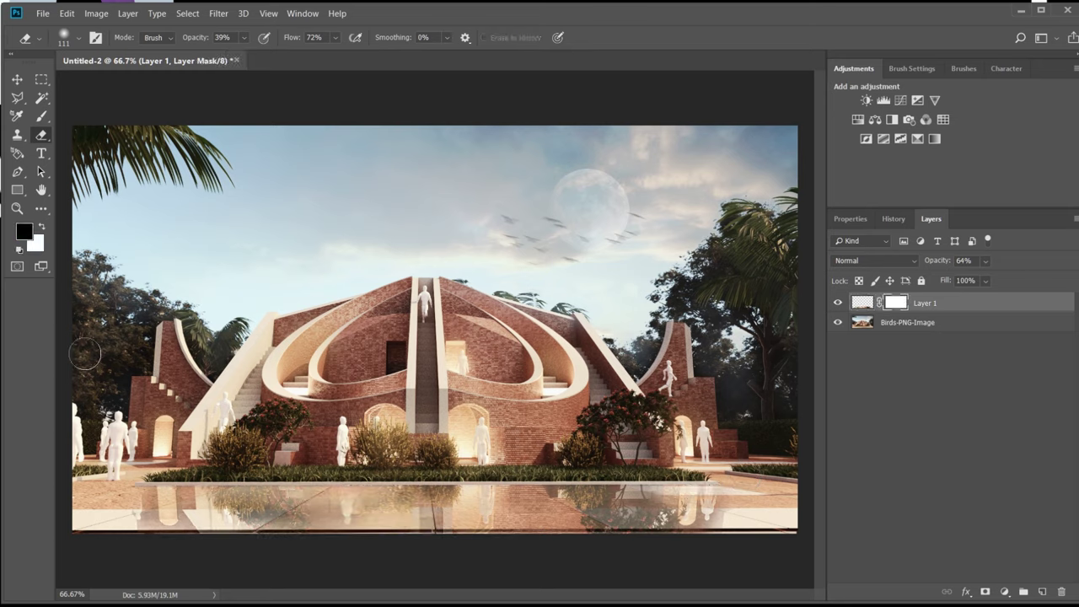
click(41, 208)
drag(428, 539, 428, 513)
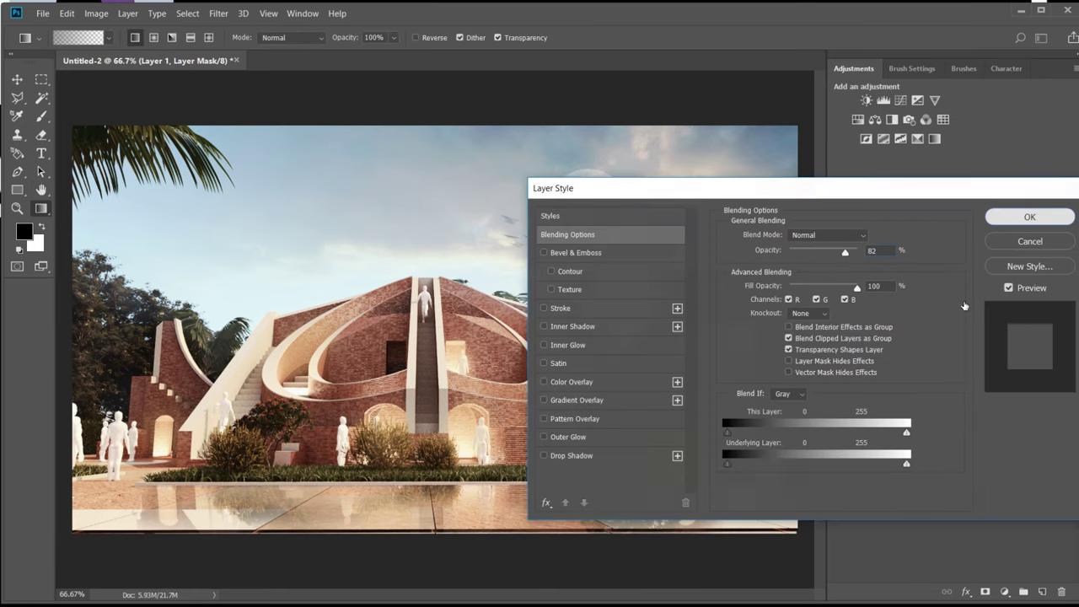